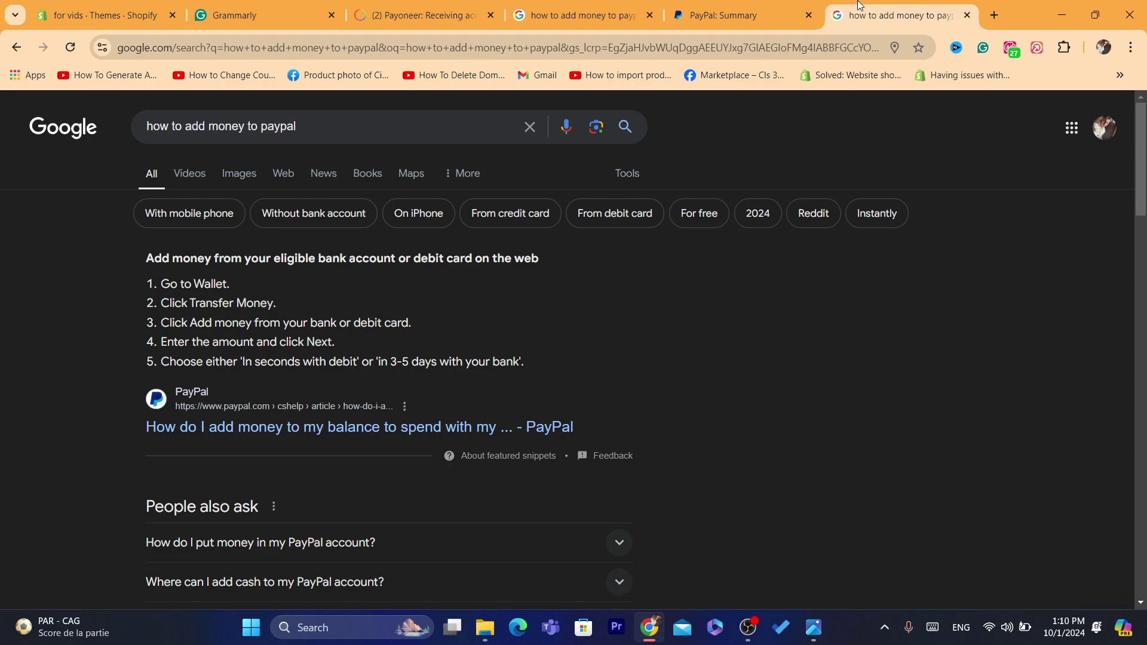
# Leave the Google 'how to add money to paypal' results for the PayPal Summary tab.
pyautogui.click(732, 15)
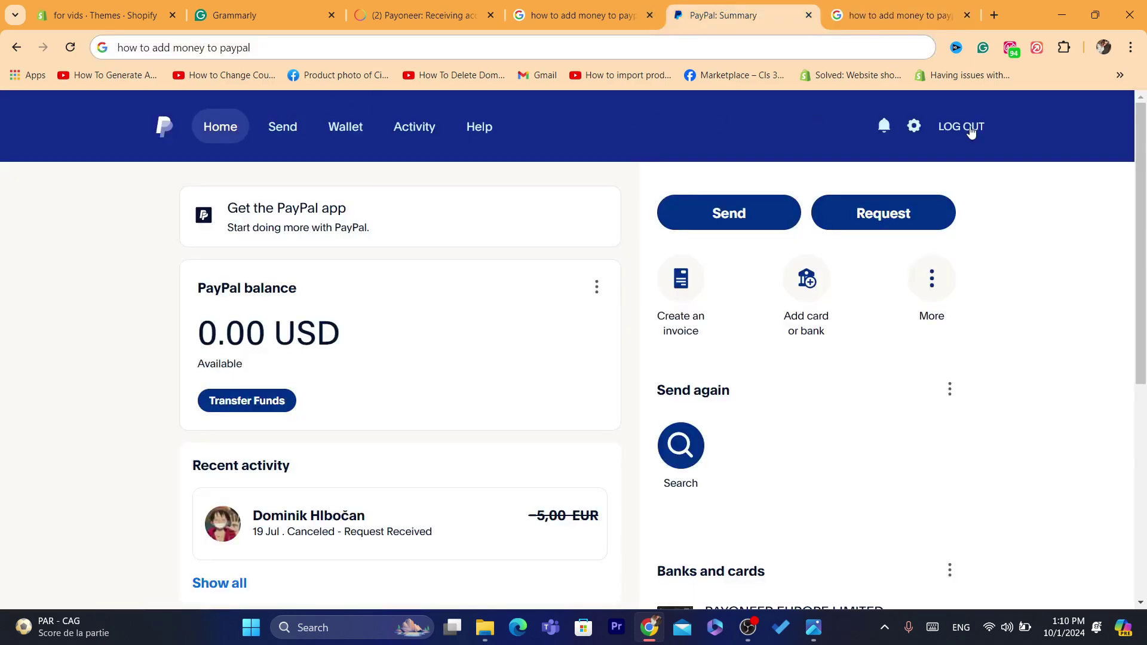
# Open the Wallet page with the 0,00 USD balance and select its web address.
pyautogui.click(348, 131)
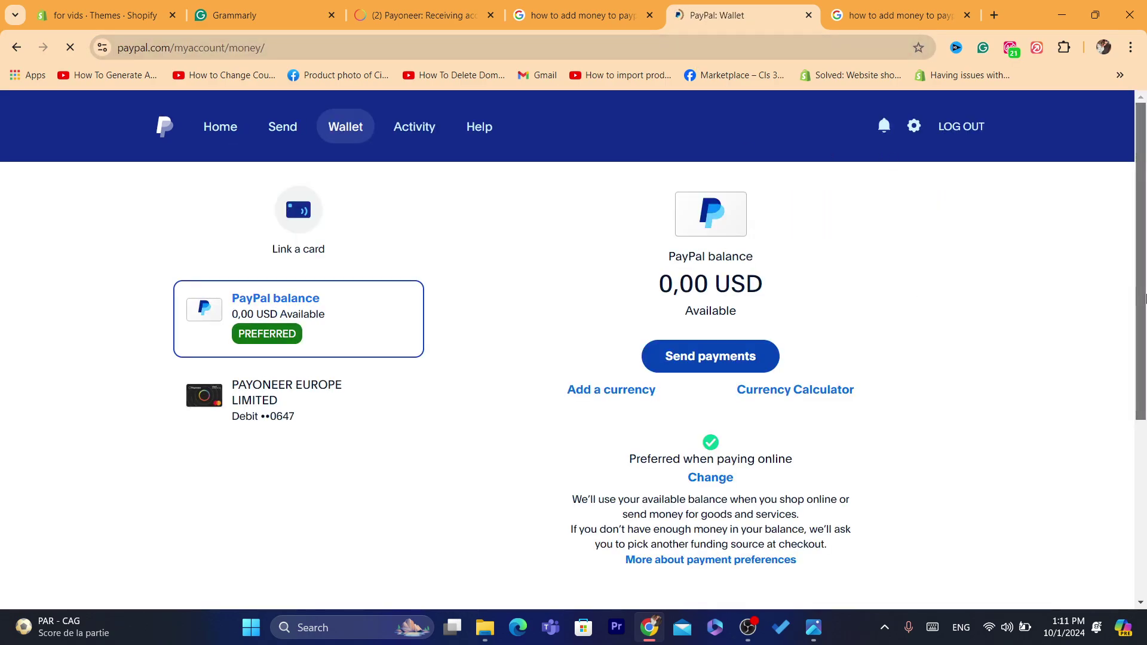
pyautogui.scroll(-1, 522, 237)
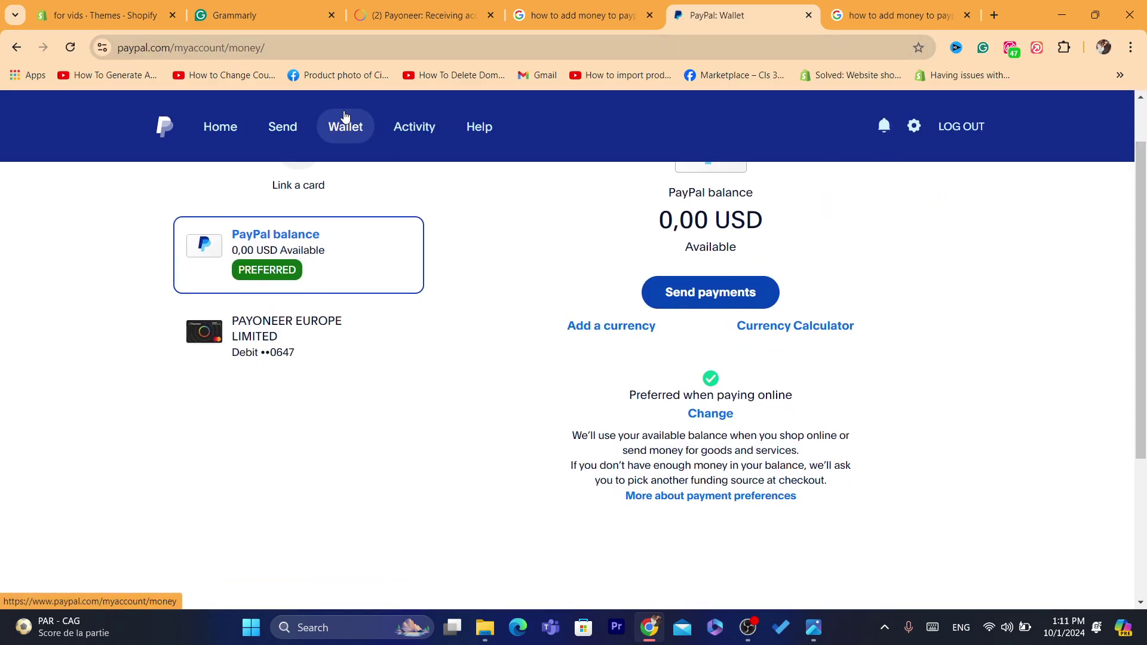
pyautogui.click(358, 50)
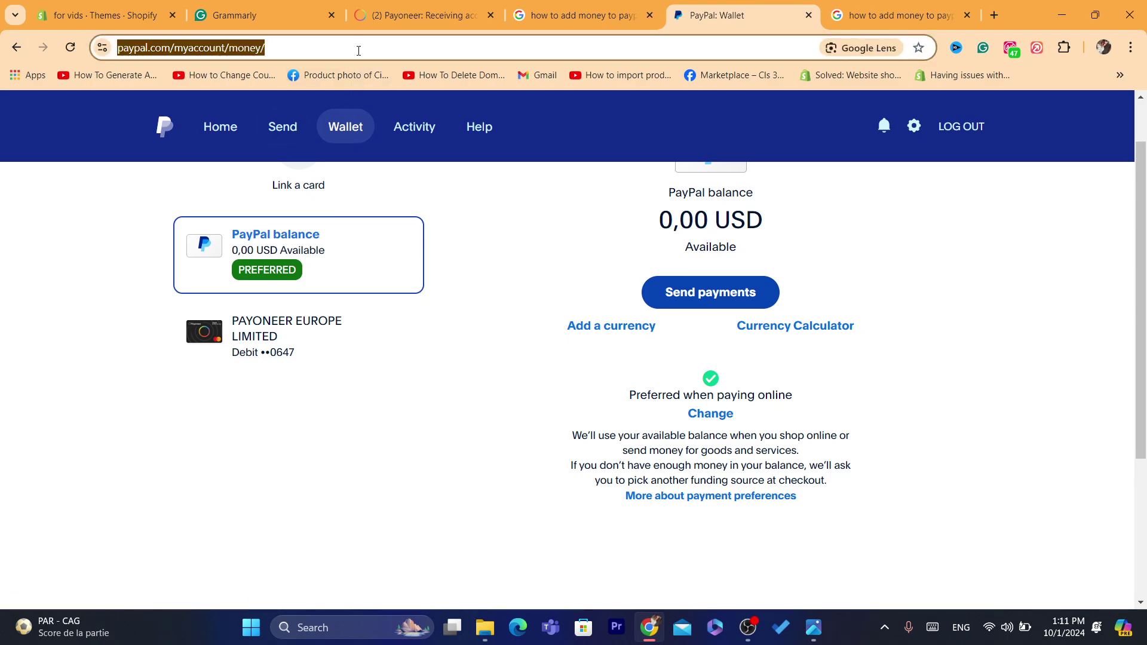
pyautogui.click(403, 51)
pyautogui.hotkey('ctrl', 'a')
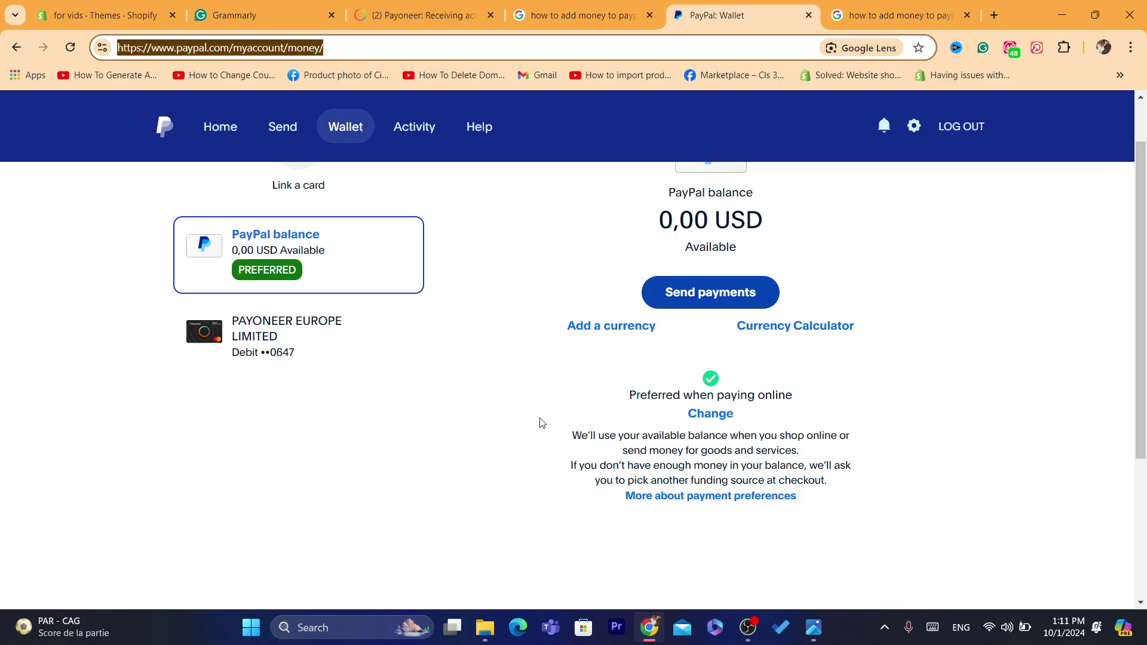
pyautogui.click(1111, 325)
# Reselect the Wallet page's whole web address in the address bar.
pyautogui.scroll(1, 1111, 325)
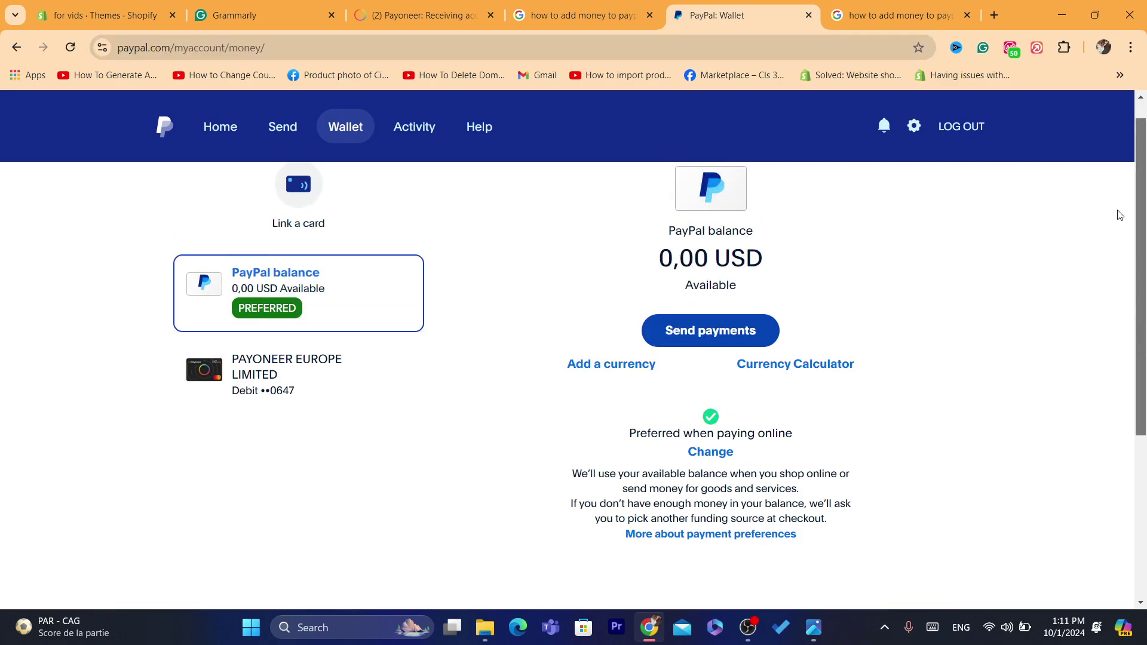
pyautogui.click(338, 55)
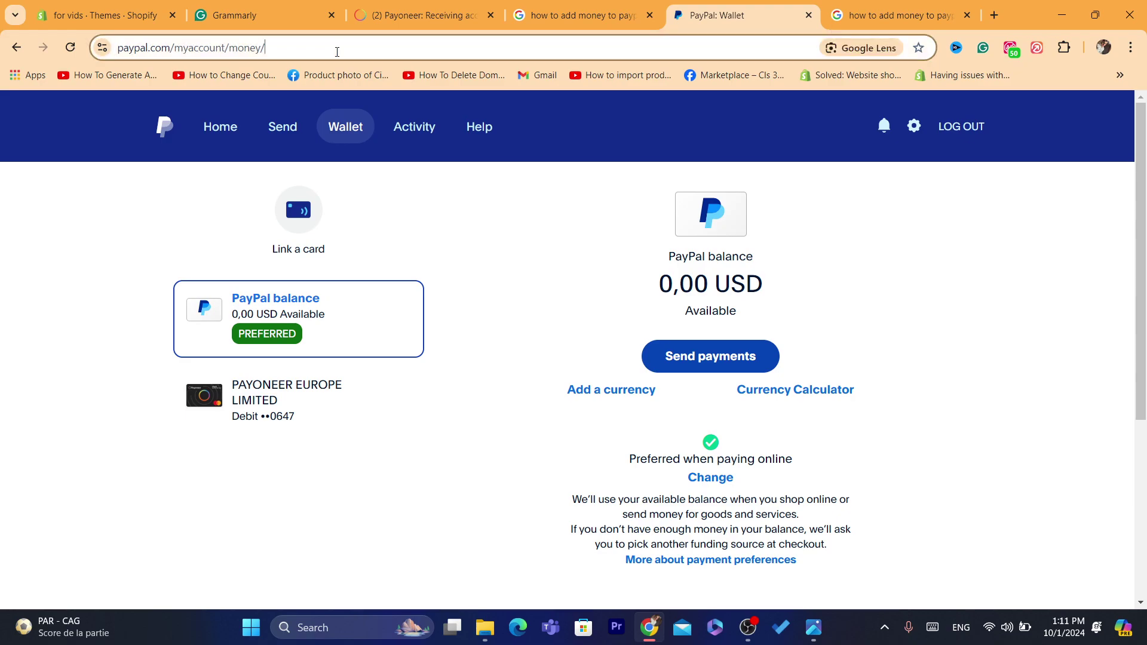
pyautogui.click(2, 297)
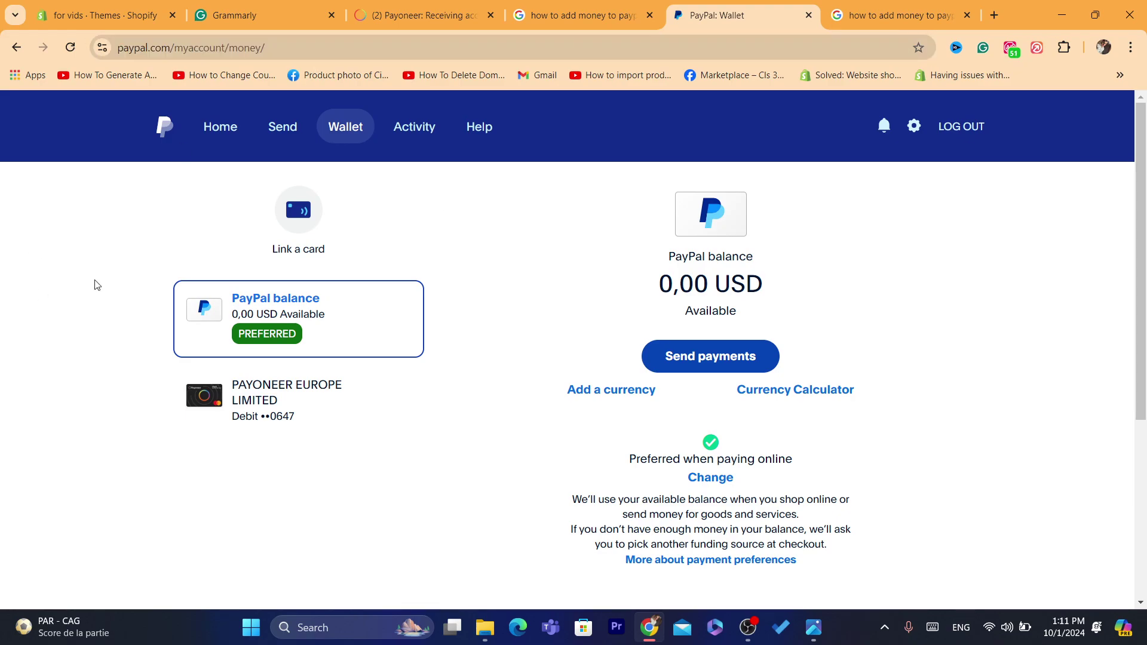
pyautogui.click(454, 46)
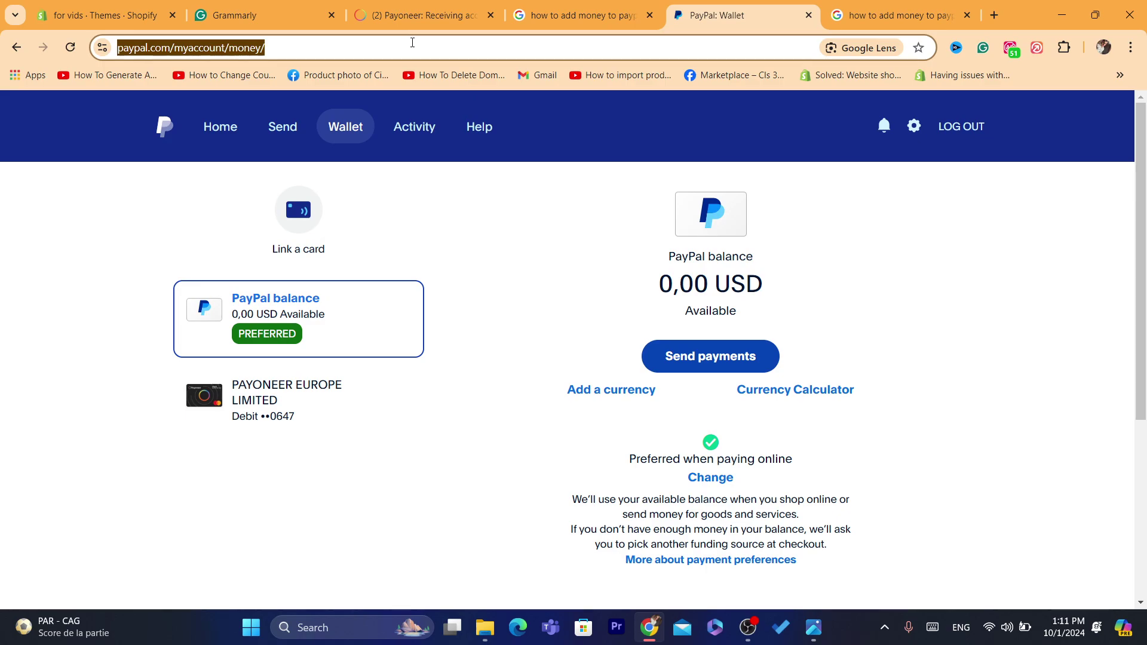
pyautogui.click(412, 43)
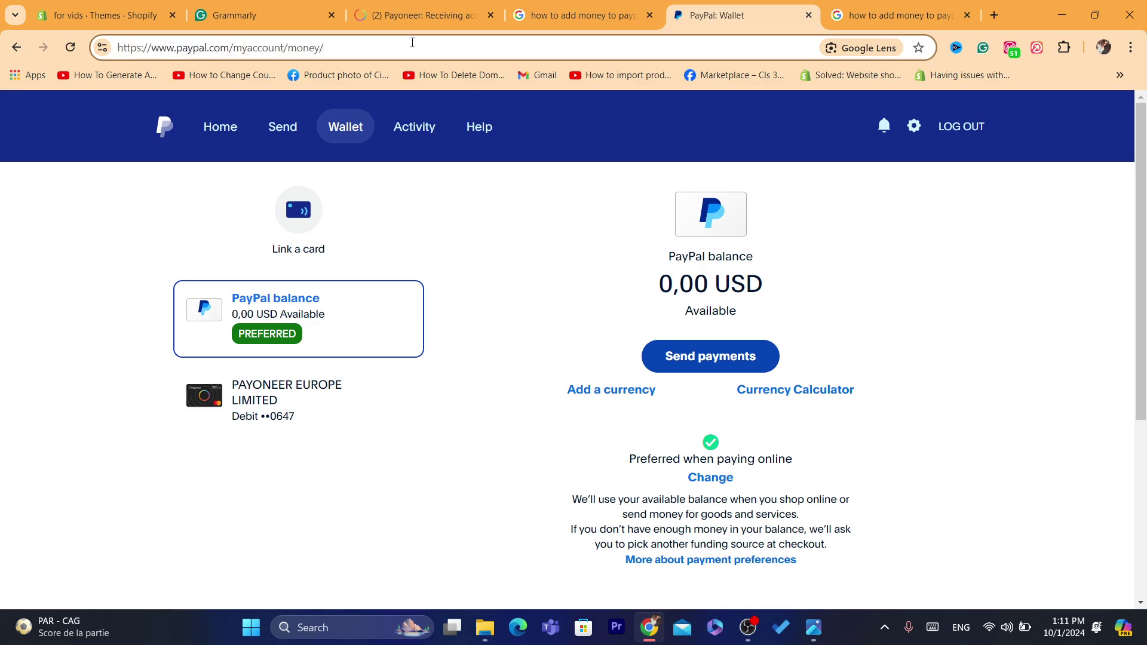
pyautogui.hotkey('ctrl', 'a')
pyautogui.click(25, 214)
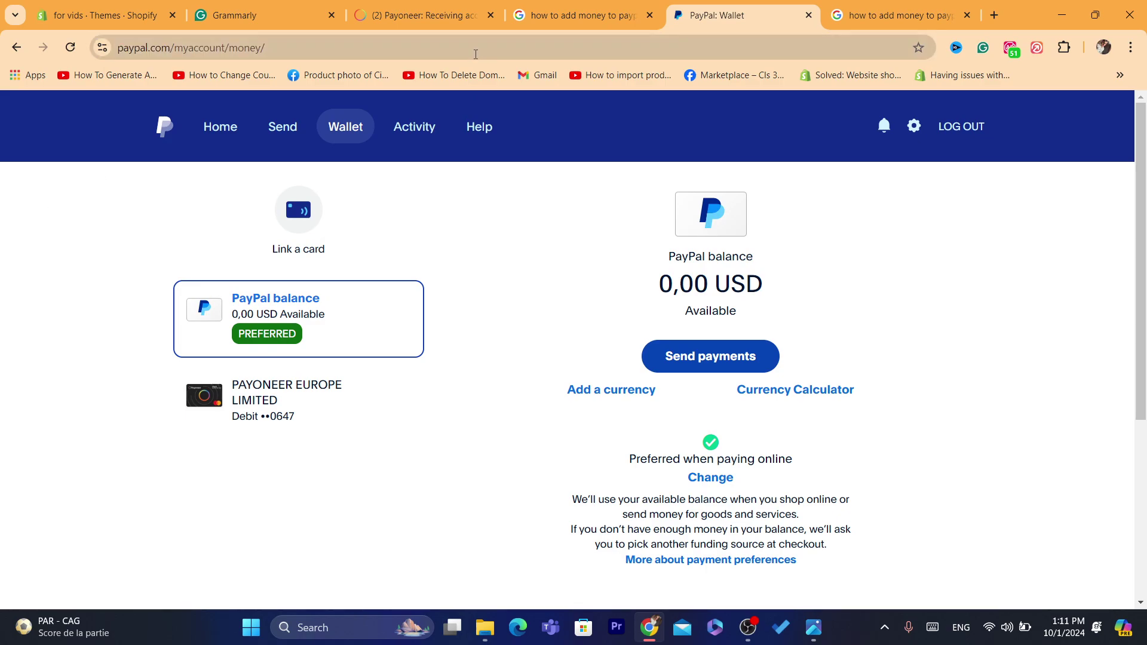
pyautogui.click(475, 54)
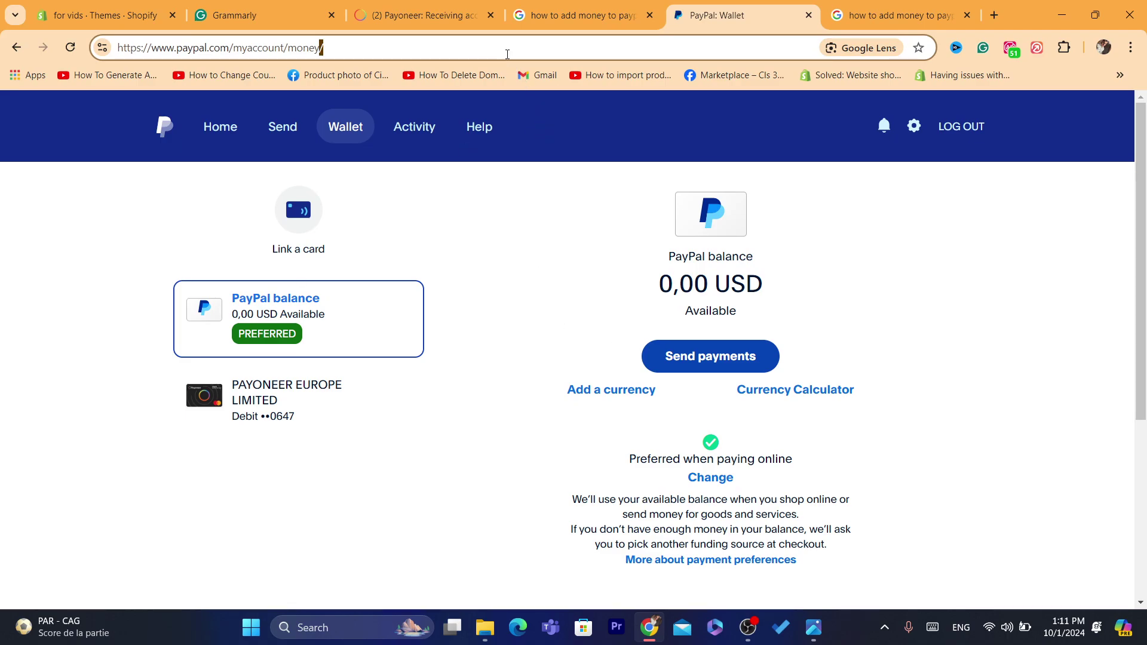
pyautogui.tripleClick(508, 53)
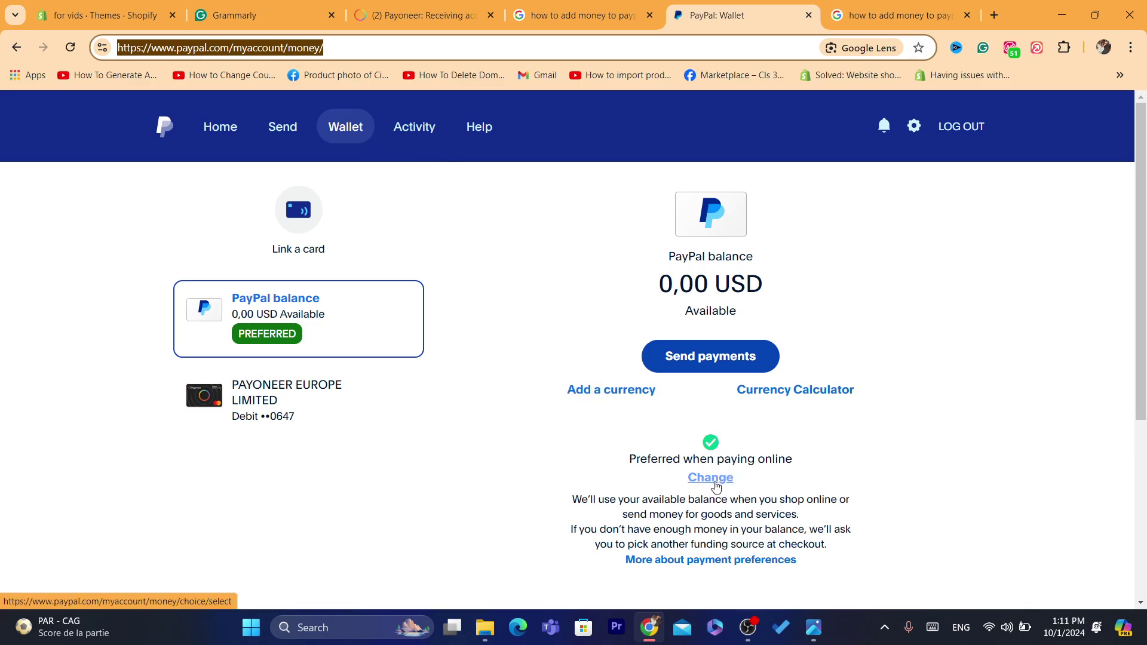
# Set PayPal balance as the preferred way to pay online and confirm it.
pyautogui.click(714, 479)
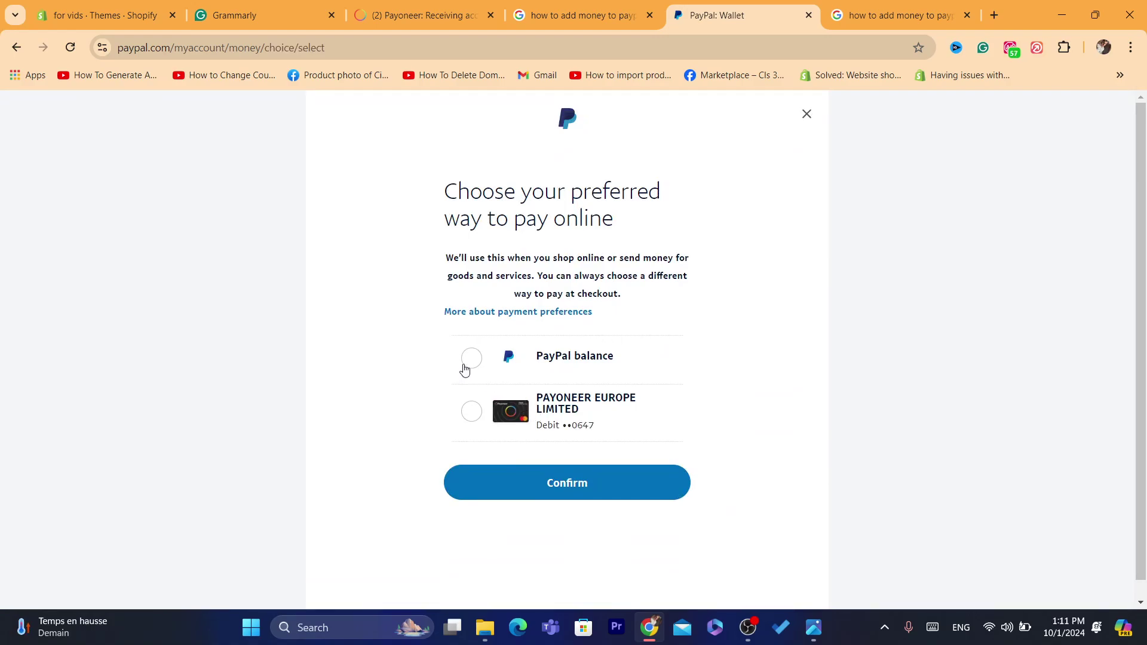
pyautogui.click(468, 360)
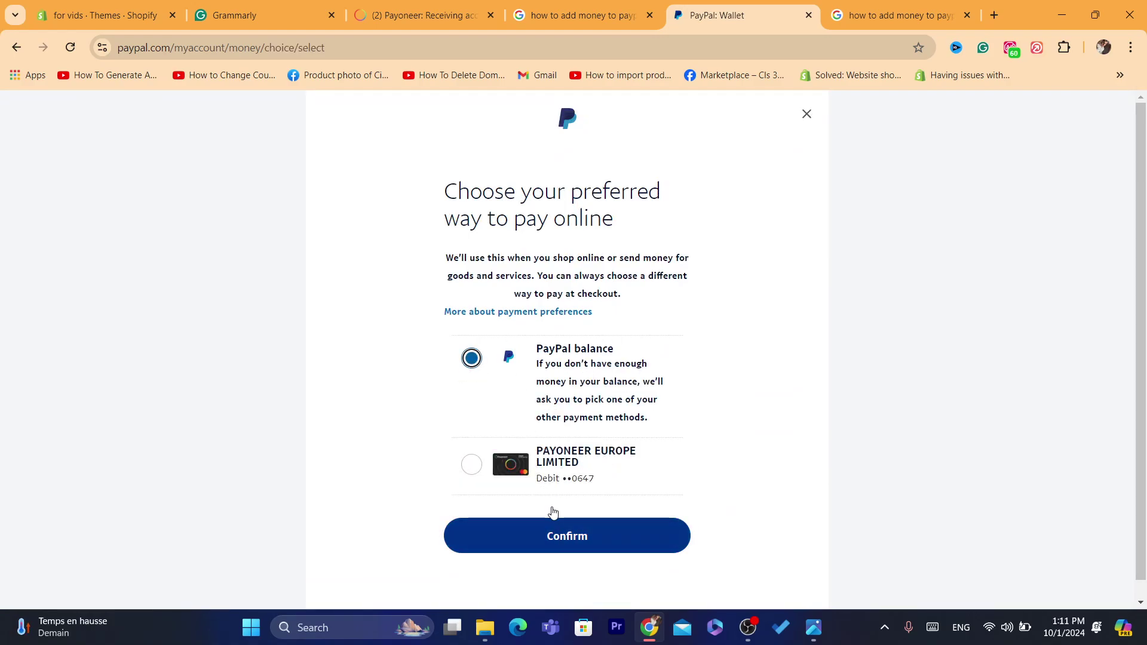
pyautogui.click(579, 537)
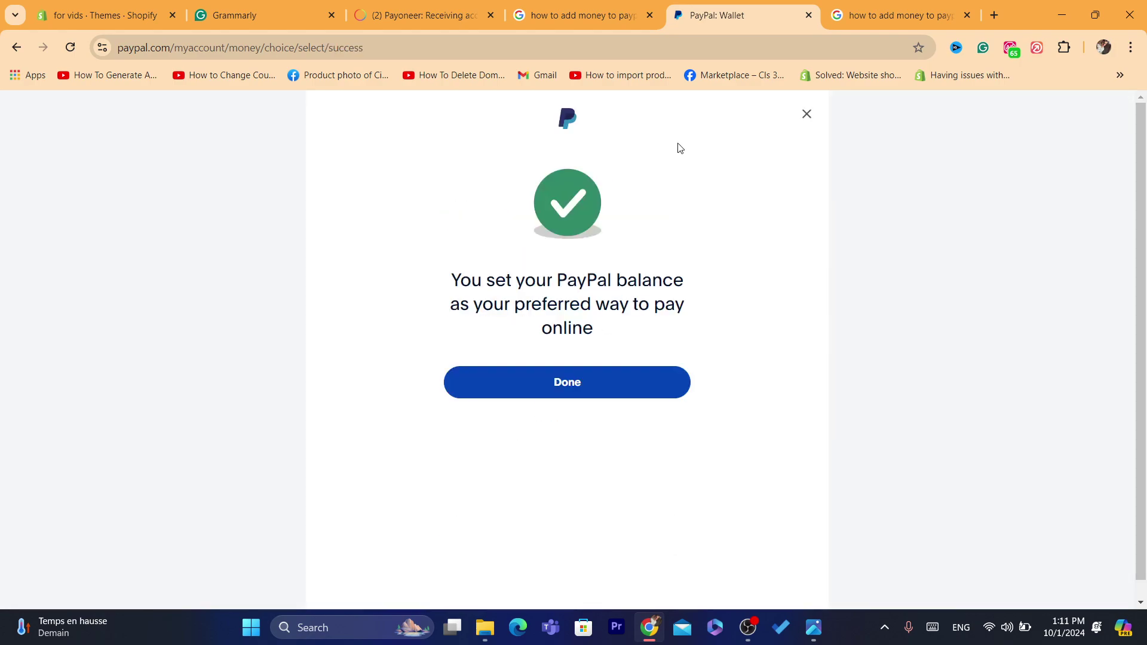
pyautogui.click(578, 382)
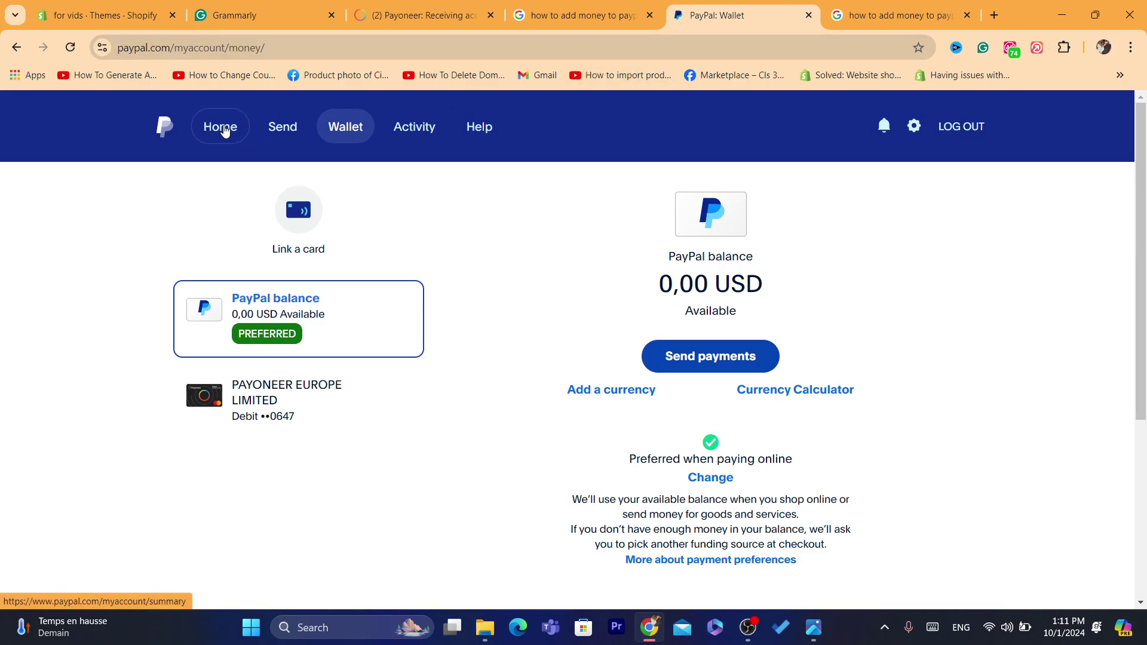
# Return Home to the 0.00 USD summary and select the PayPal balance card.
pyautogui.click(225, 130)
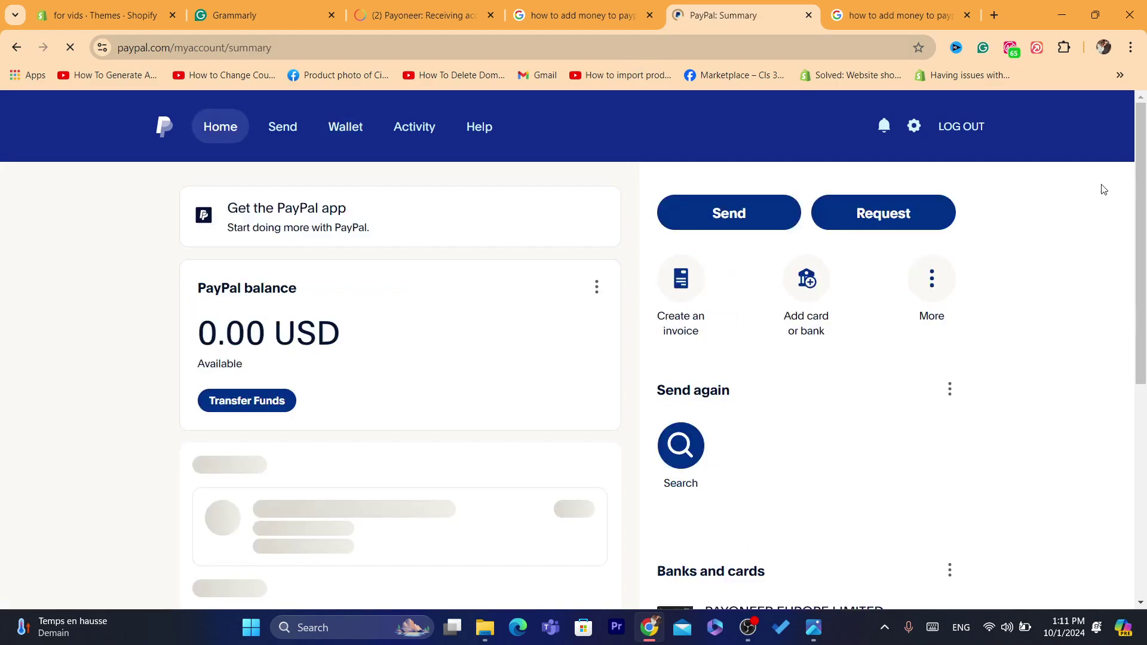
pyautogui.moveTo(1144, 224); pyautogui.dragTo(1144, 254)
pyautogui.scroll(1, 1143, 254)
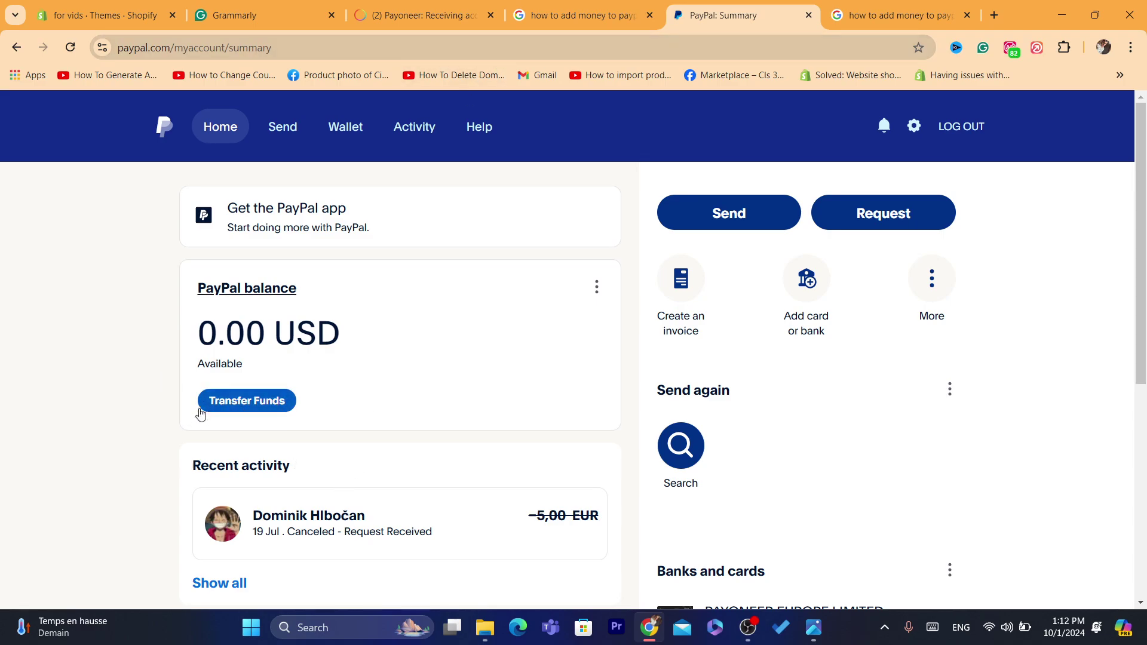
pyautogui.click(247, 397)
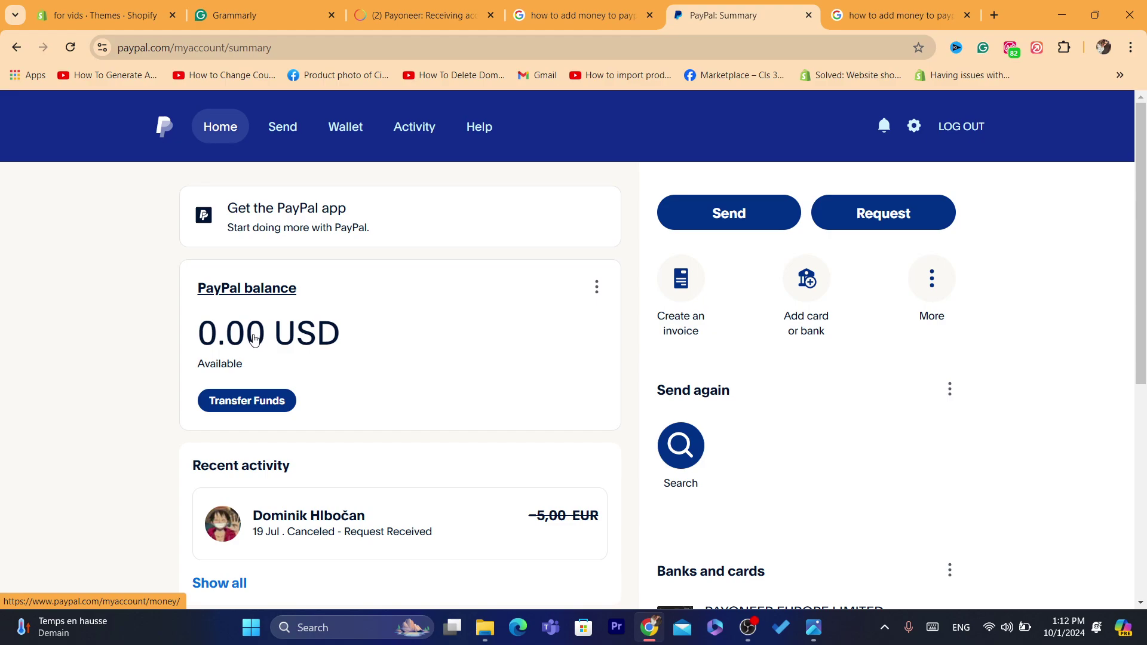
# Open the Transfer Funds options and review the Send payments and Money out headings.
pyautogui.click(283, 411)
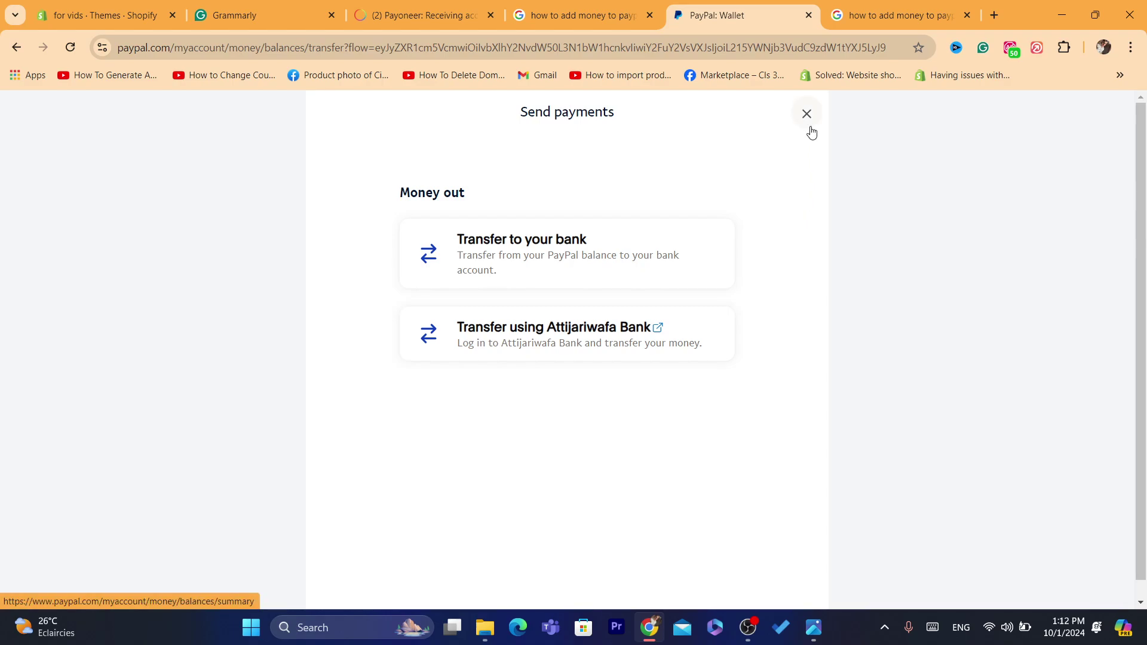
pyautogui.tripleClick(550, 116)
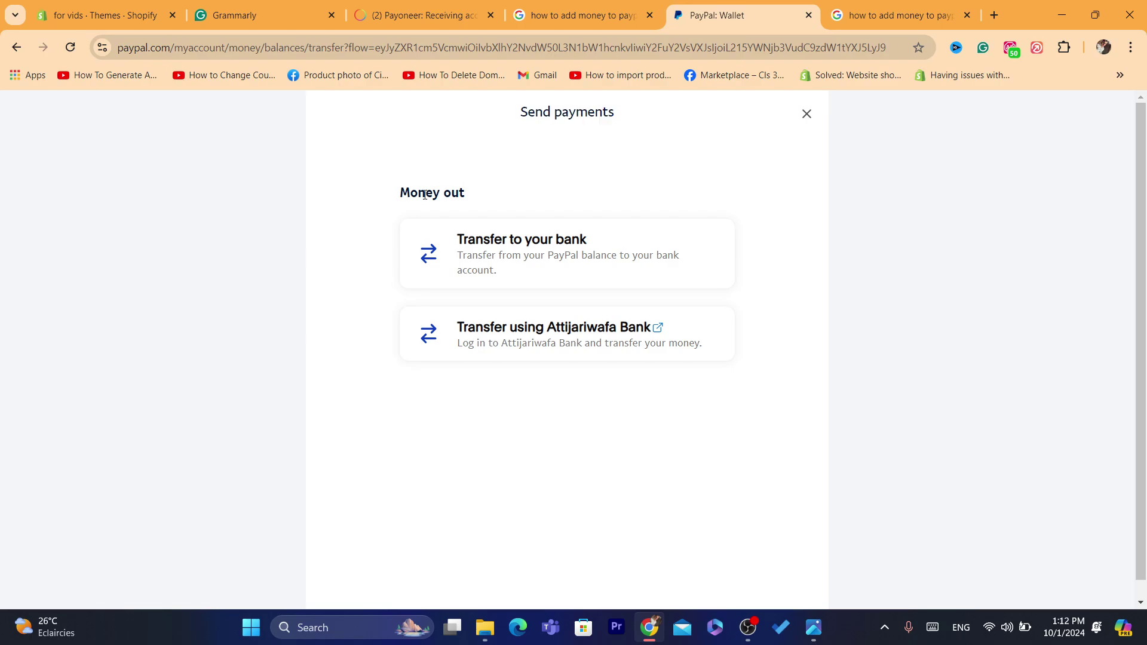
pyautogui.tripleClick(482, 196)
pyautogui.click(611, 167)
pyautogui.click(806, 114)
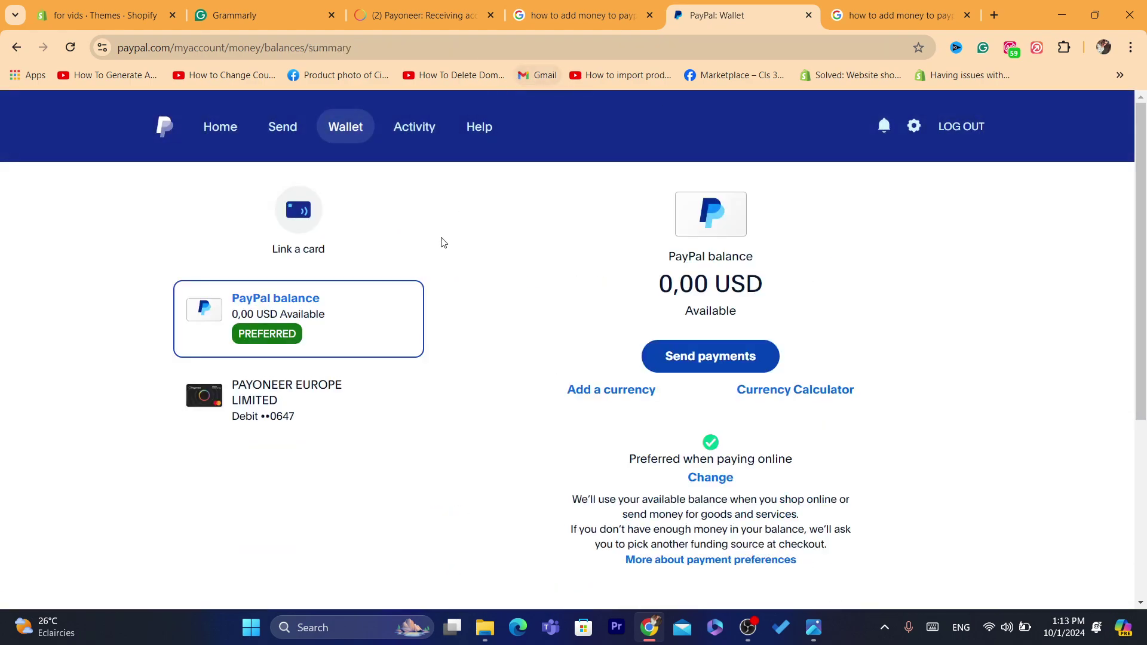
pyautogui.click(221, 128)
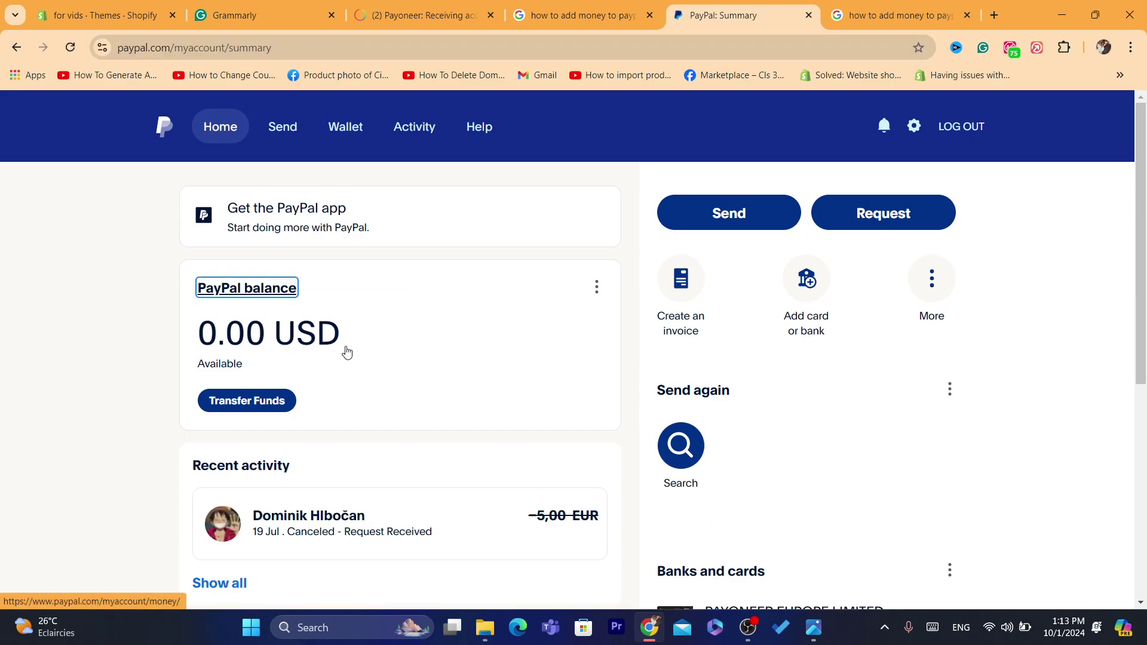
pyautogui.click(18, 50)
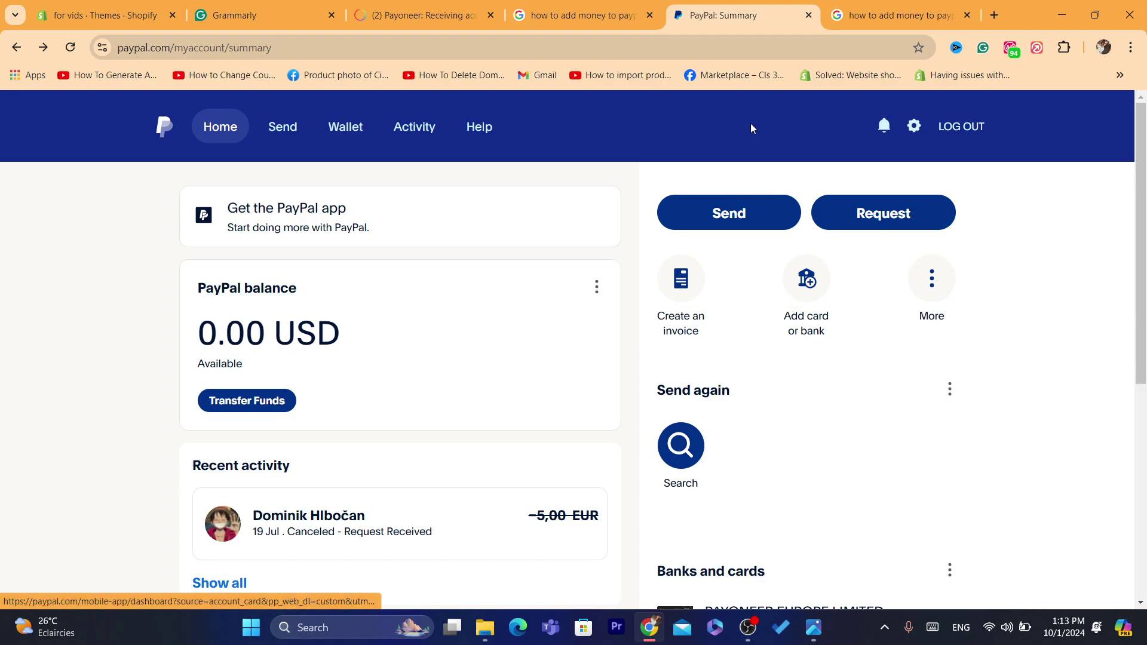
# Open the Request payments form and focus the recipient name, username or email field.
pyautogui.click(761, 52)
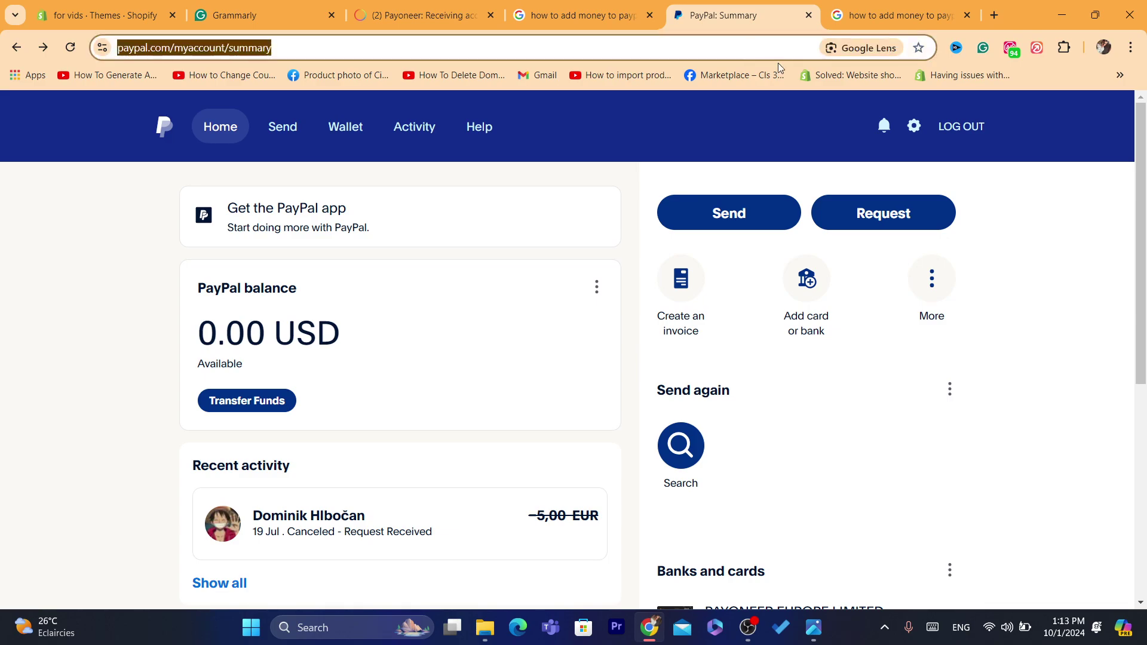
pyautogui.click(873, 219)
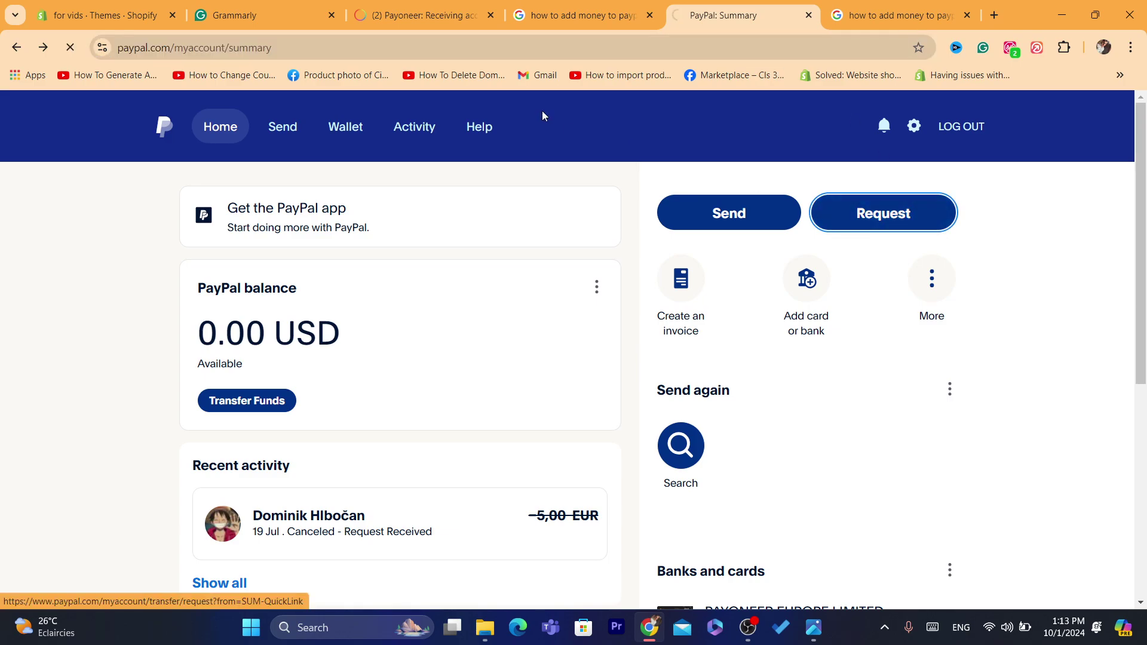
pyautogui.click(377, 370)
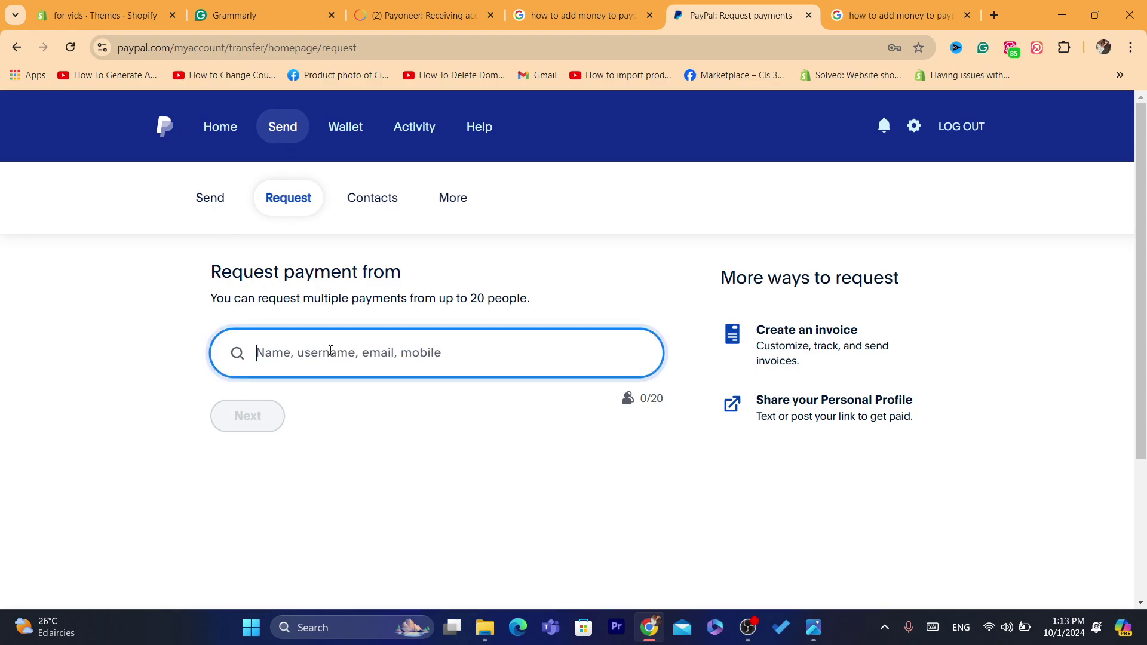
pyautogui.tripleClick(333, 302)
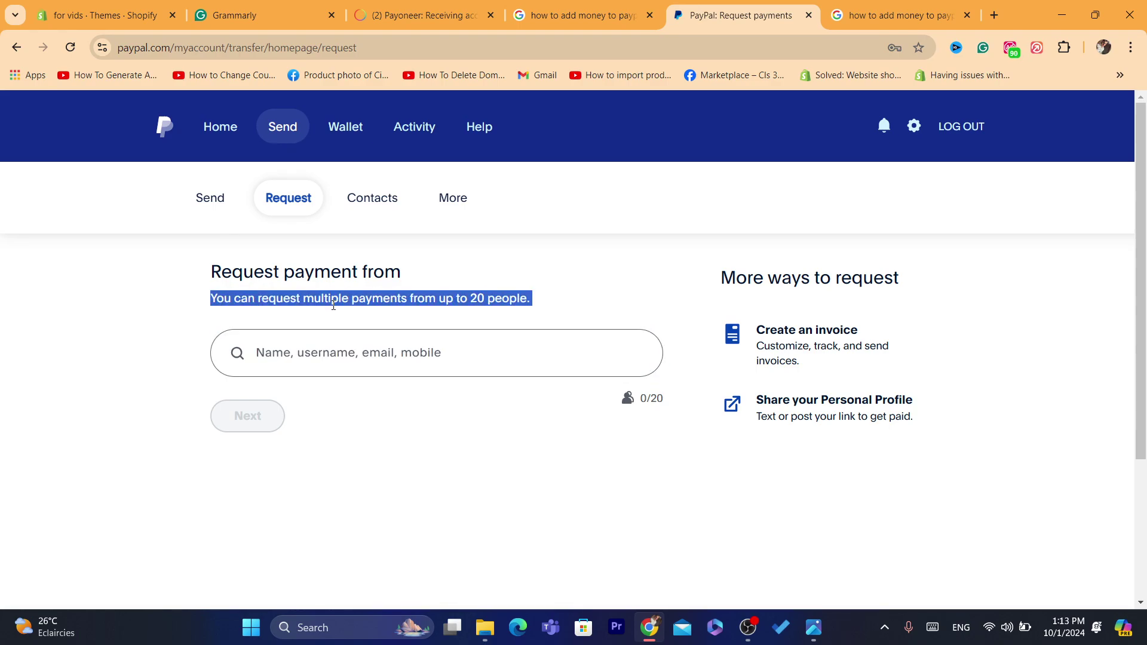
pyautogui.click(378, 357)
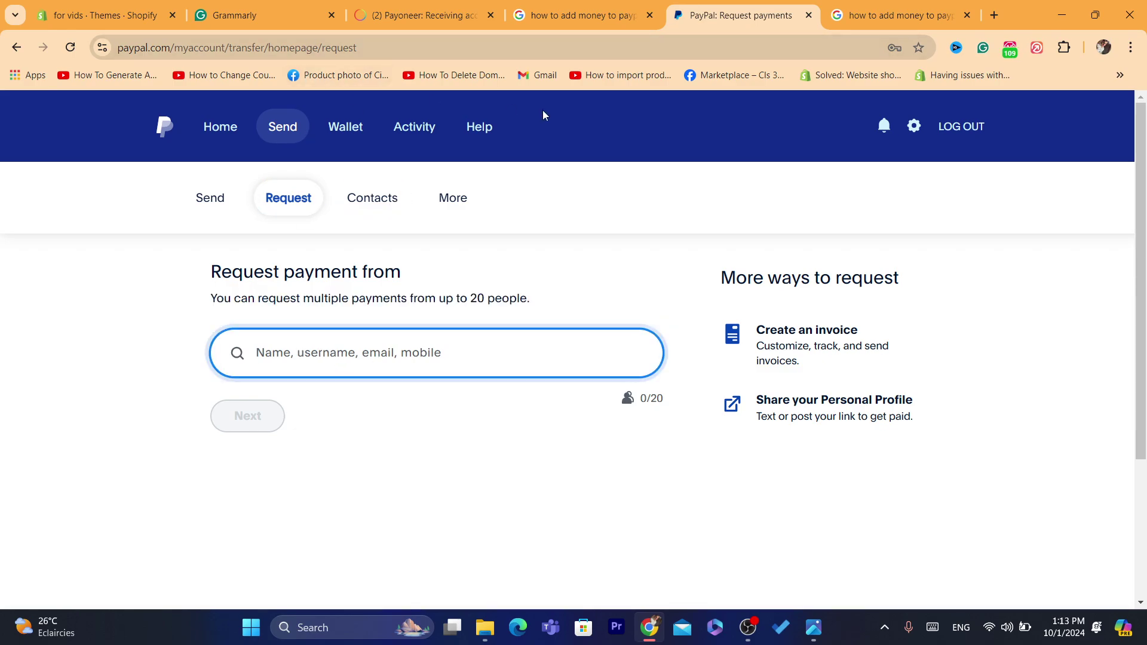
pyautogui.click(339, 350)
# Restore and re-maximize the browser, then open the Google account details in a new tab.
pyautogui.doubleClick(1025, 6)
pyautogui.click(924, 35)
pyautogui.click(994, 14)
pyautogui.click(1121, 114)
# Copy the account e-mail address and add it as the request recipient.
pyautogui.tripleClick(1003, 159)
pyautogui.hotkey('ctrl', 'c')
pyautogui.click(679, 6)
pyautogui.click(401, 363)
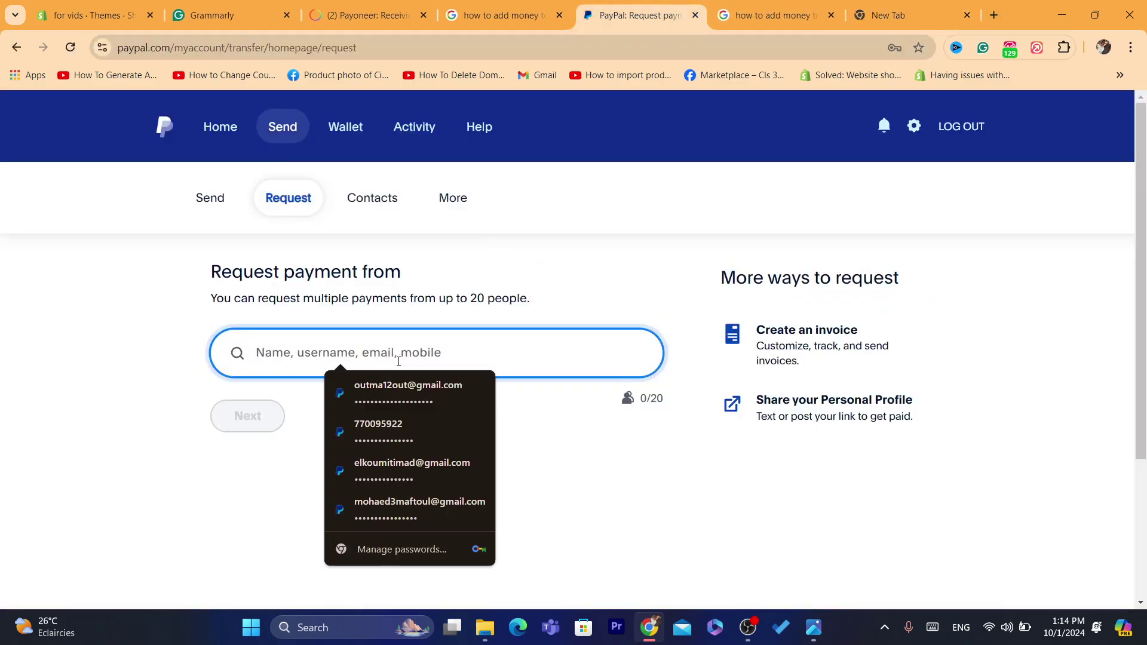
pyautogui.hotkey('ctrl', 'v')
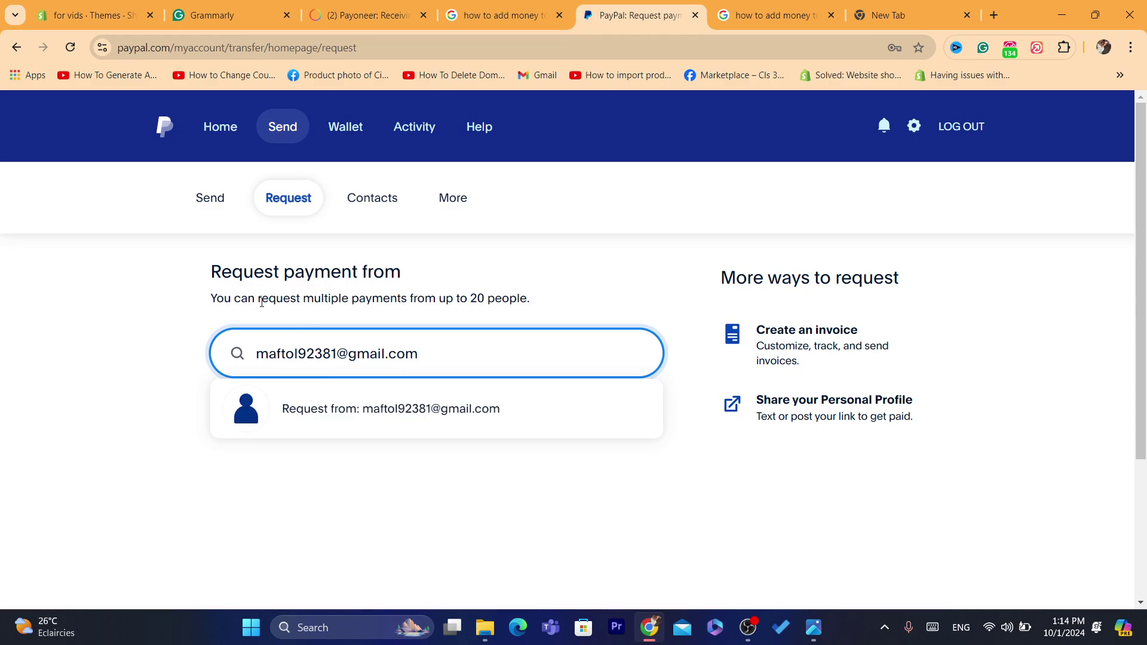
pyautogui.click(363, 411)
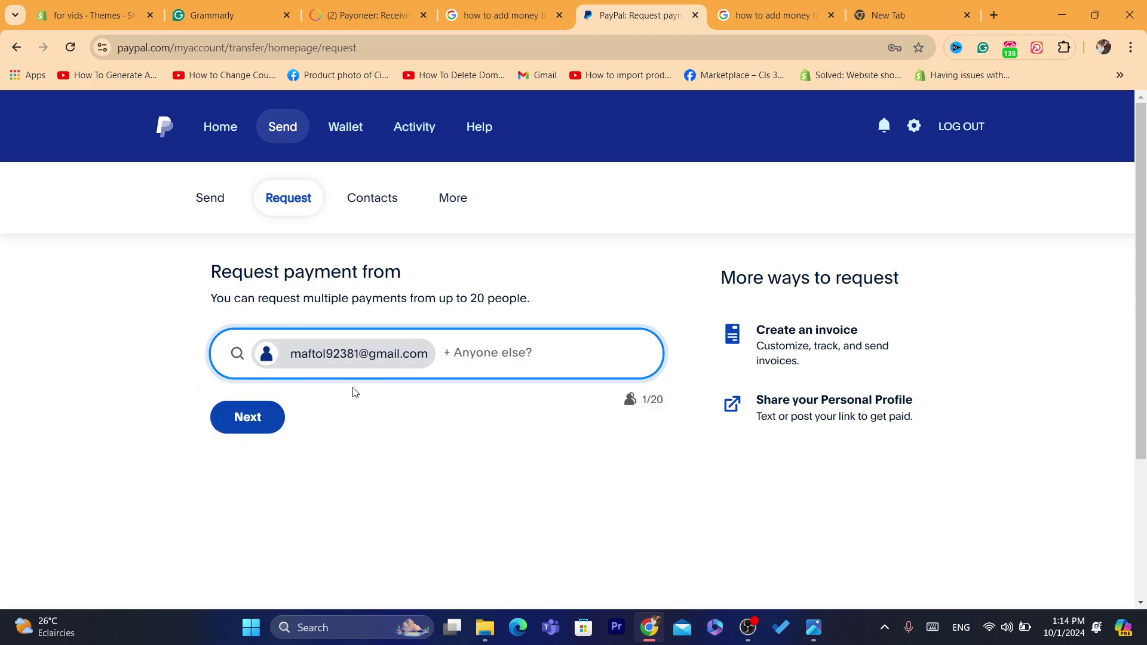
pyautogui.click(245, 421)
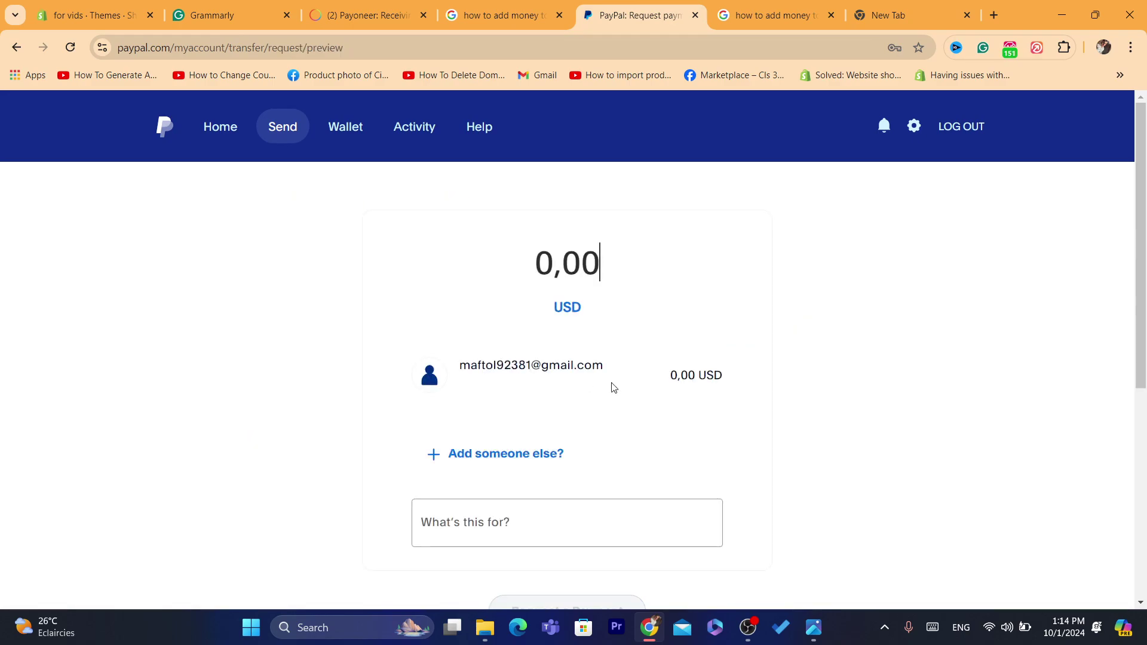
# Request 100,00 USD with the note 'nothing'.
pyautogui.scroll(-1, 613, 387)
pyautogui.doubleClick(542, 245)
pyautogui.write('10000')
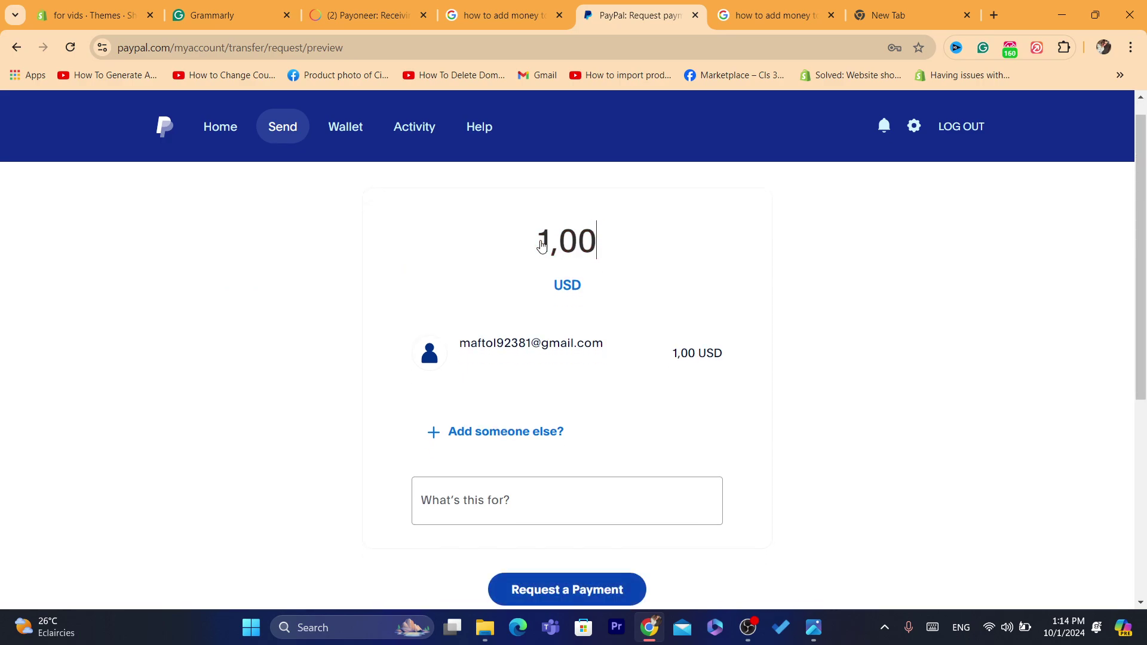
pyautogui.click(481, 498)
pyautogui.write('nothing')
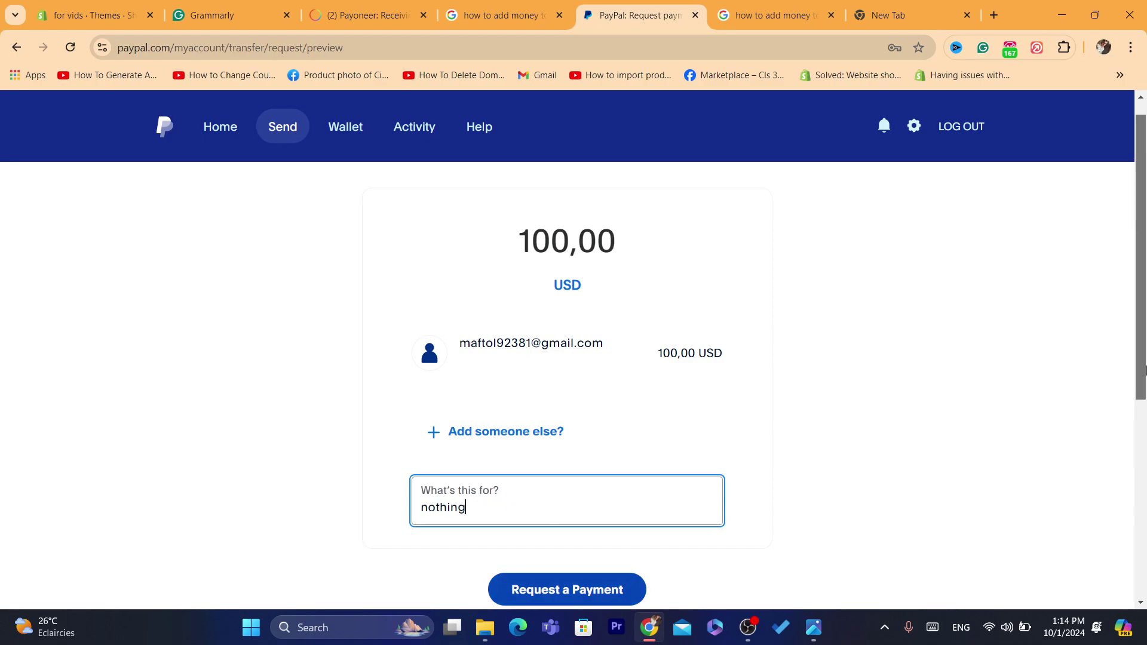
pyautogui.scroll(-1, 615, 485)
pyautogui.click(583, 548)
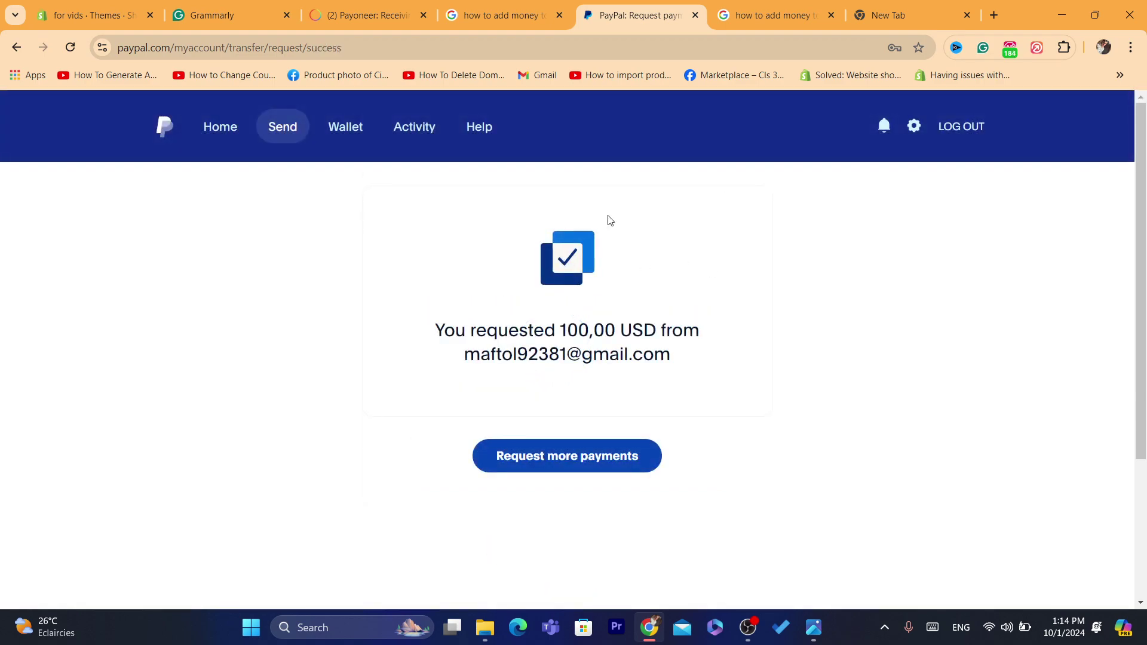
# Highlight the 'You requested 100,00 USD from…' sentence and the recipient's username.
pyautogui.moveTo(445, 339); pyautogui.dragTo(709, 360)
pyautogui.click(645, 356)
pyautogui.tripleClick(641, 356)
pyautogui.doubleClick(563, 352)
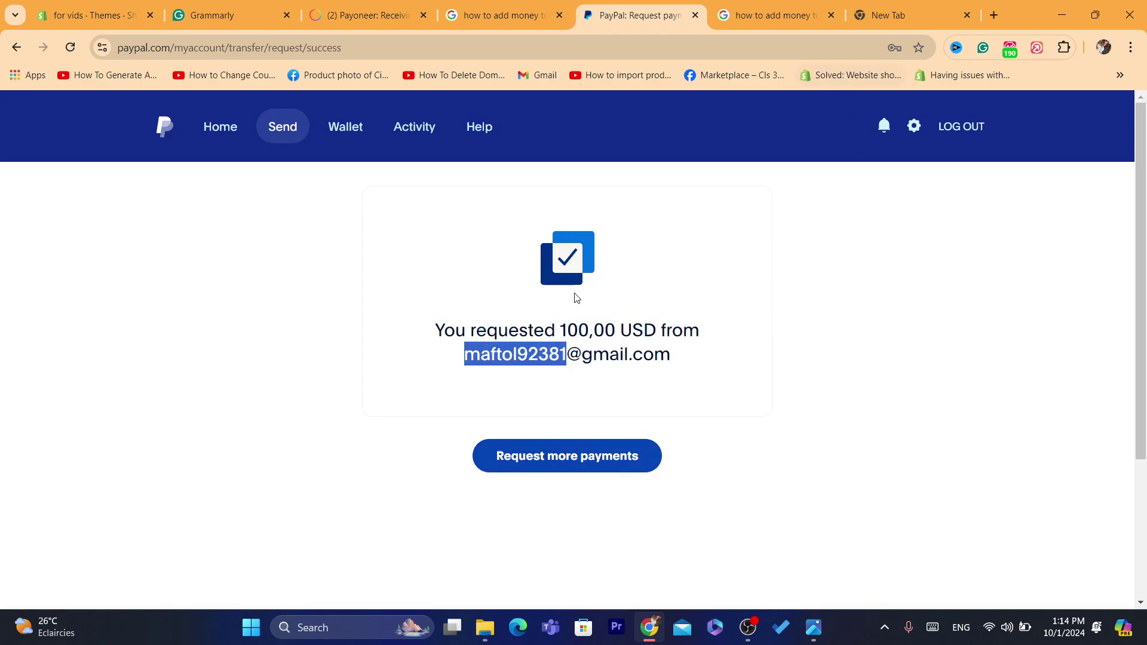
pyautogui.tripleClick(590, 338)
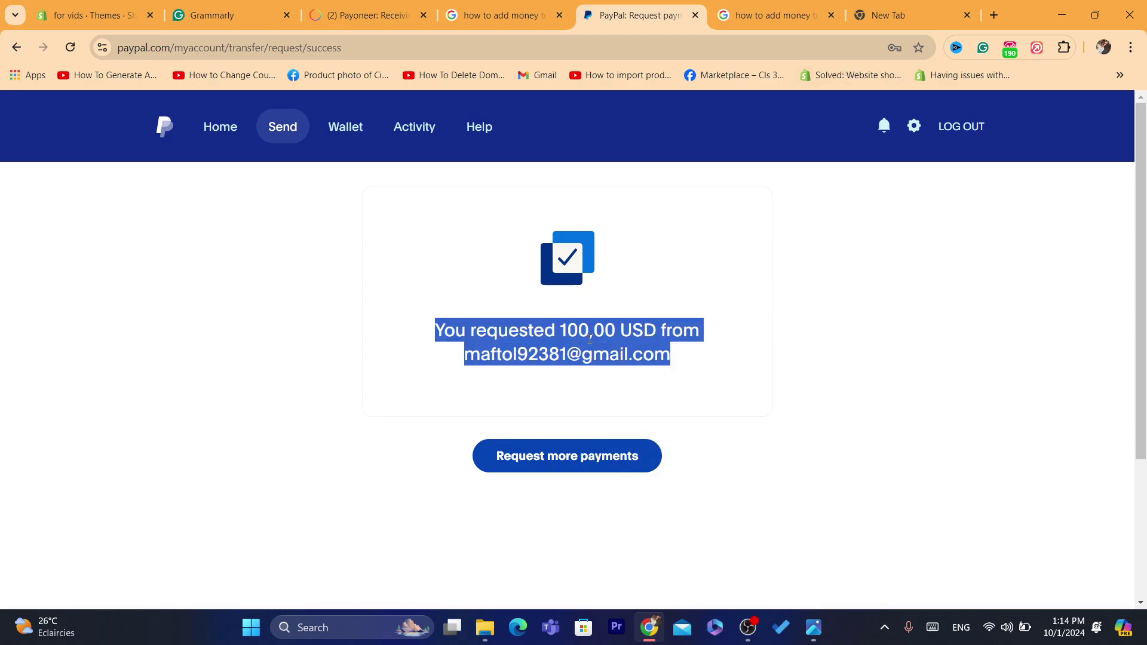
pyautogui.click(612, 47)
pyautogui.tripleClick(541, 333)
pyautogui.click(711, 364)
pyautogui.doubleClick(567, 348)
# Open Gmail and PayPal's 'You've got a money request' email.
pyautogui.click(773, 15)
pyautogui.click(902, 15)
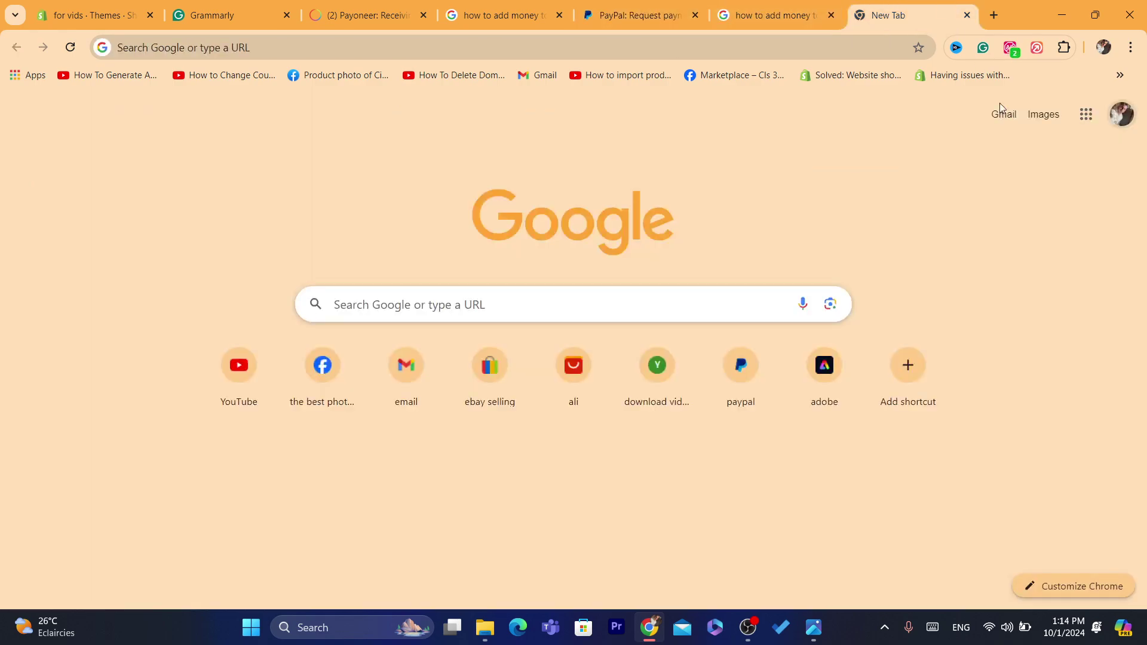
pyautogui.click(1002, 113)
pyautogui.click(648, 47)
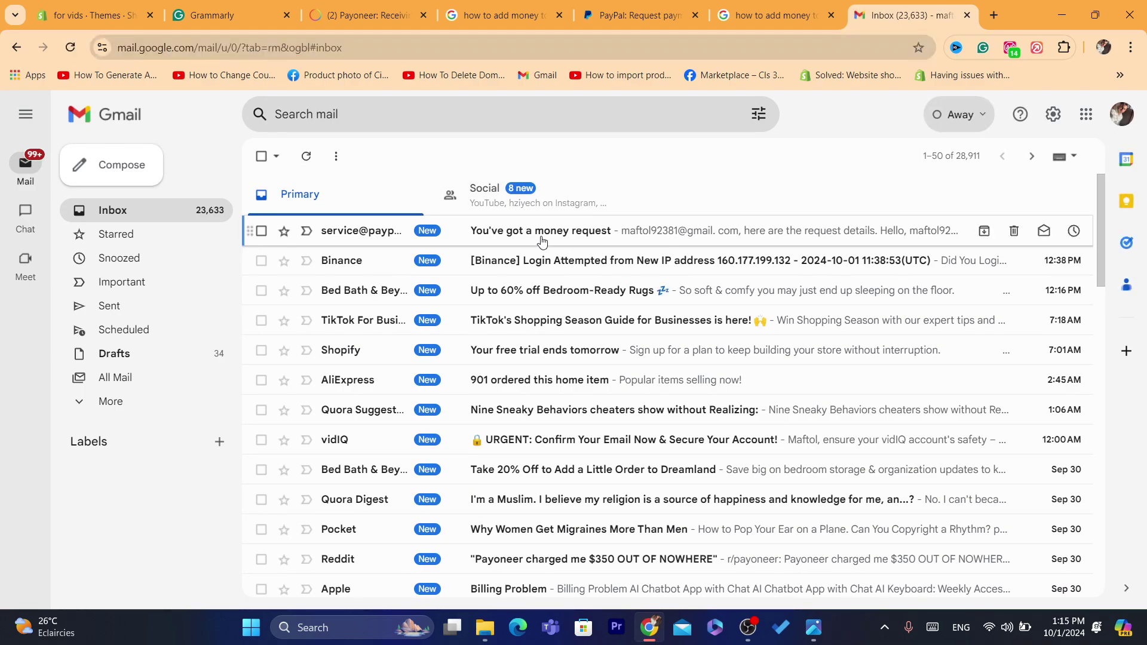
pyautogui.click(541, 239)
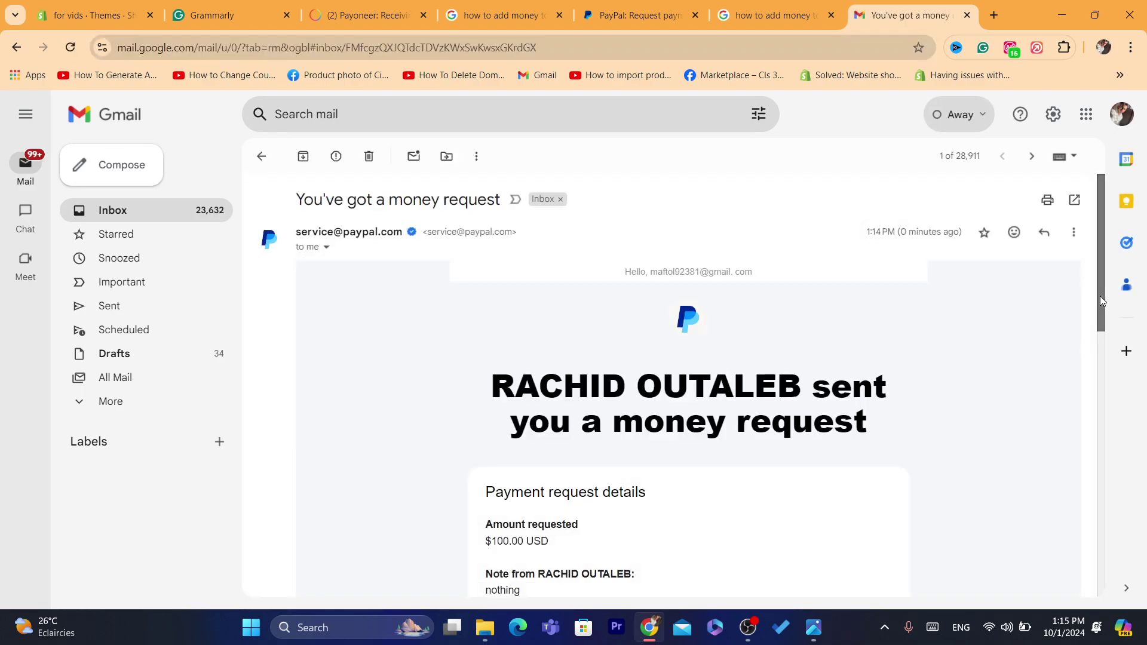
# Review the $100.00 USD request amount and Transaction ID, then follow the Pay Now link.
pyautogui.scroll(-3, 1102, 300)
pyautogui.moveTo(505, 244); pyautogui.dragTo(814, 333)
pyautogui.click(633, 226)
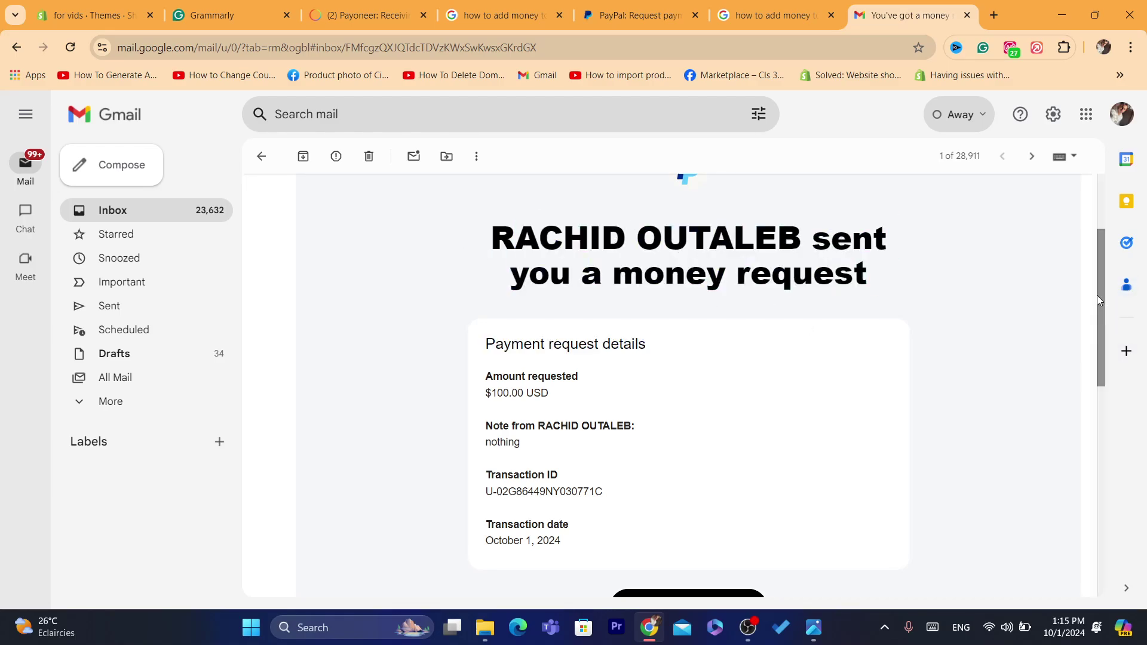
pyautogui.scroll(-1, 539, 329)
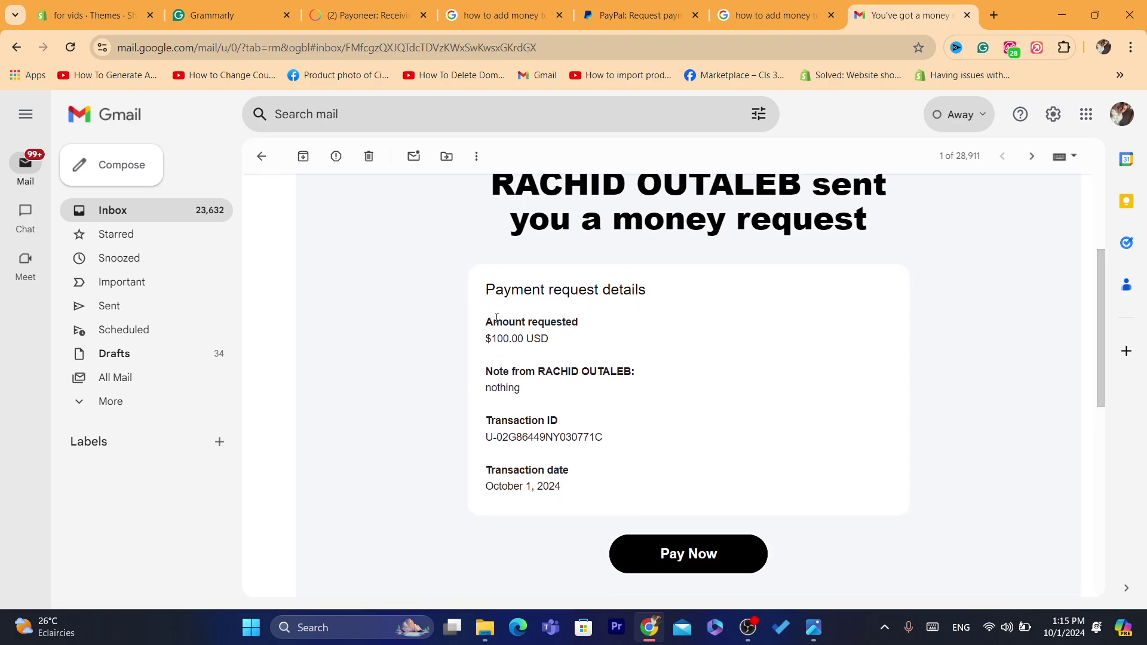
pyautogui.moveTo(476, 324); pyautogui.dragTo(562, 330)
pyautogui.click(558, 335)
pyautogui.moveTo(481, 420); pyautogui.dragTo(572, 426)
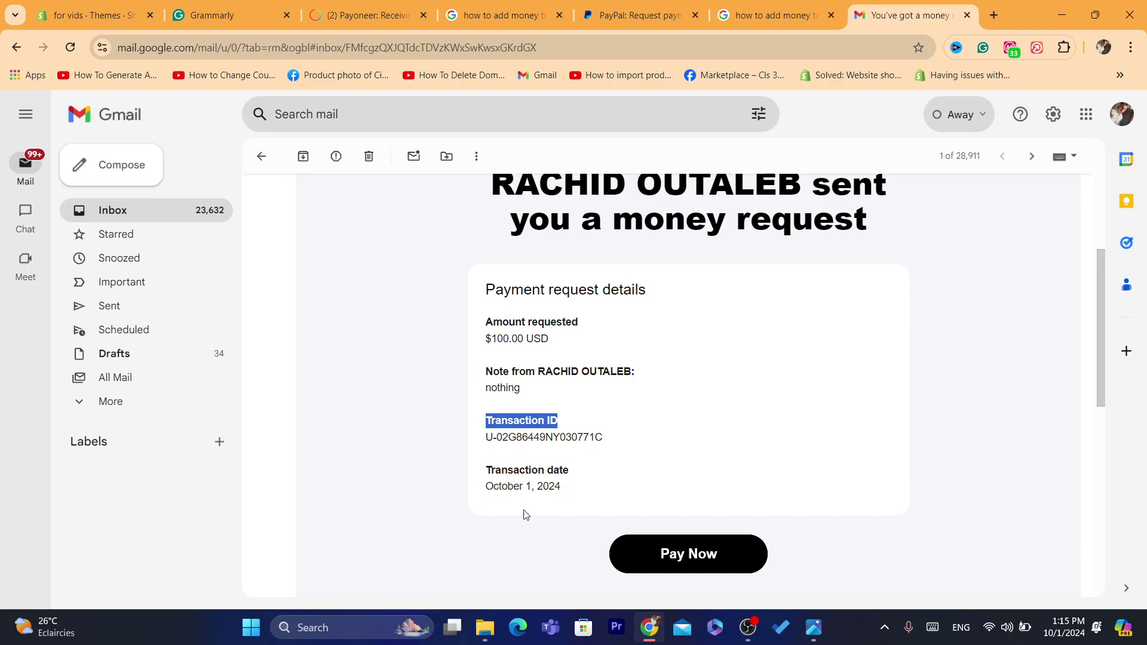
pyautogui.click(675, 559)
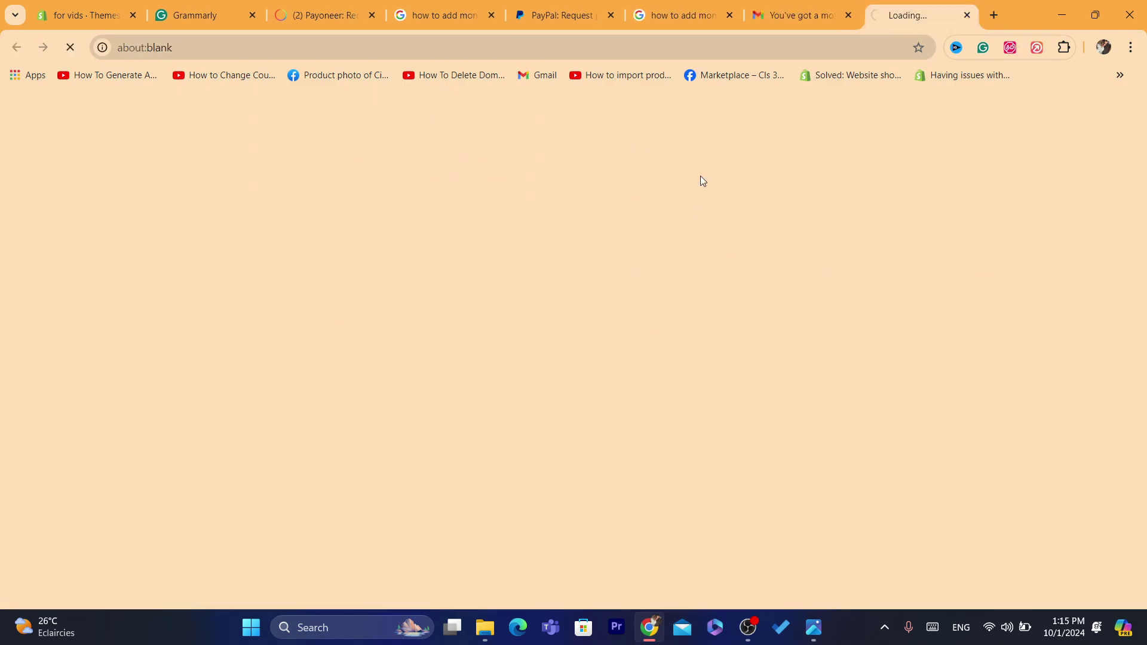
# Dismiss the can't-pay-yourself warning and return to the money request email.
pyautogui.click(816, 56)
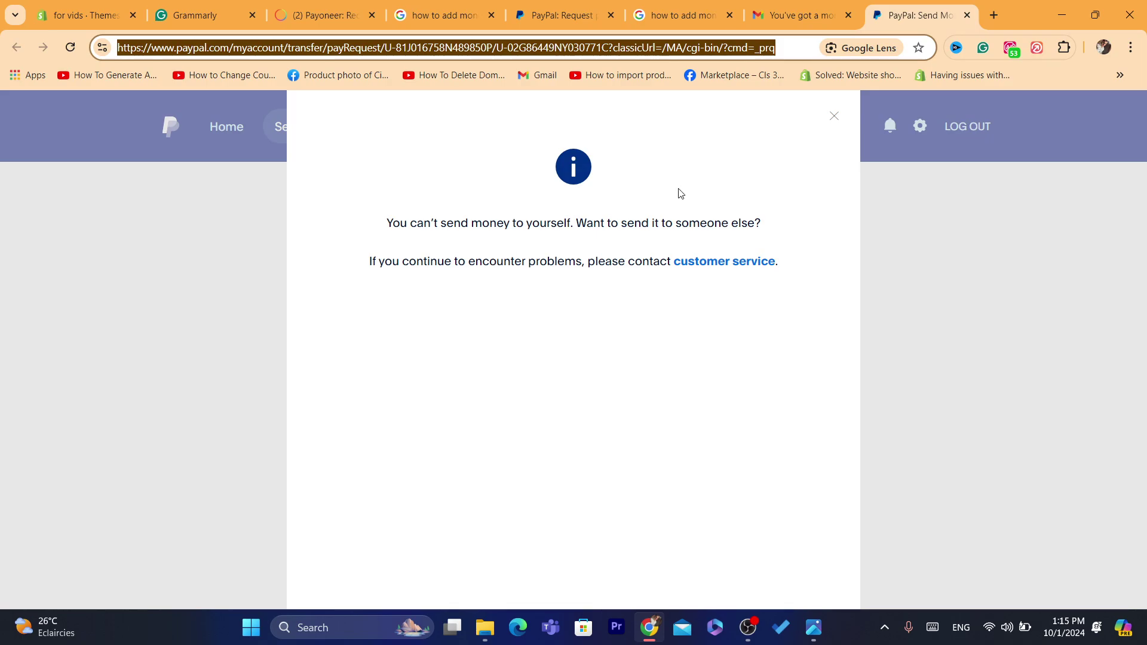
pyautogui.click(834, 117)
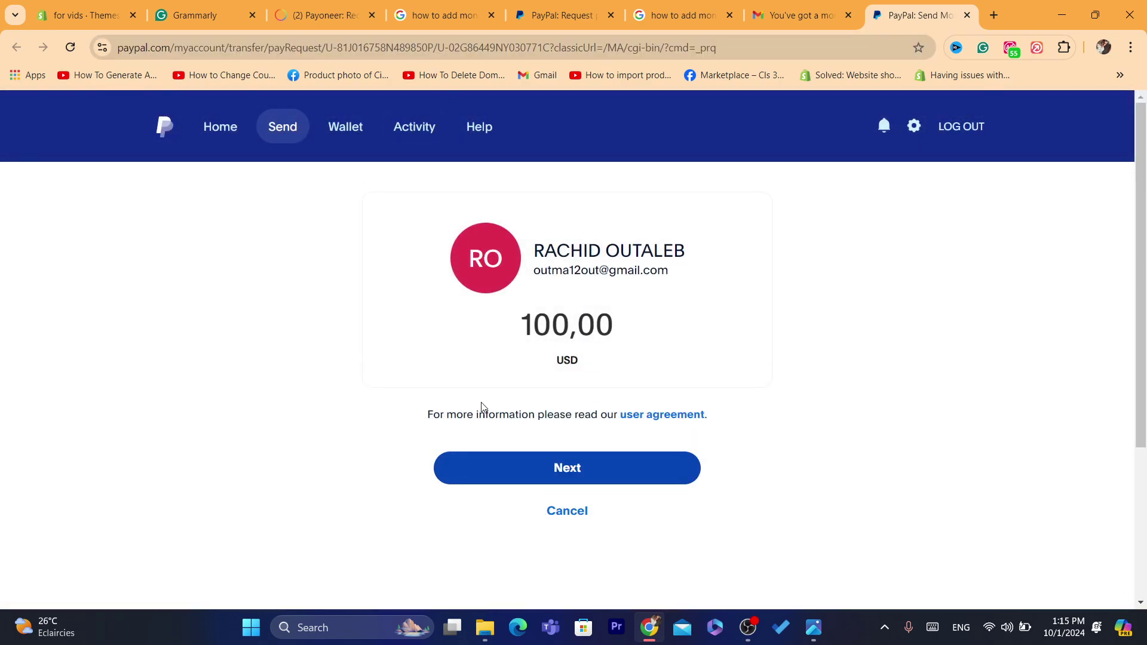
pyautogui.click(794, 15)
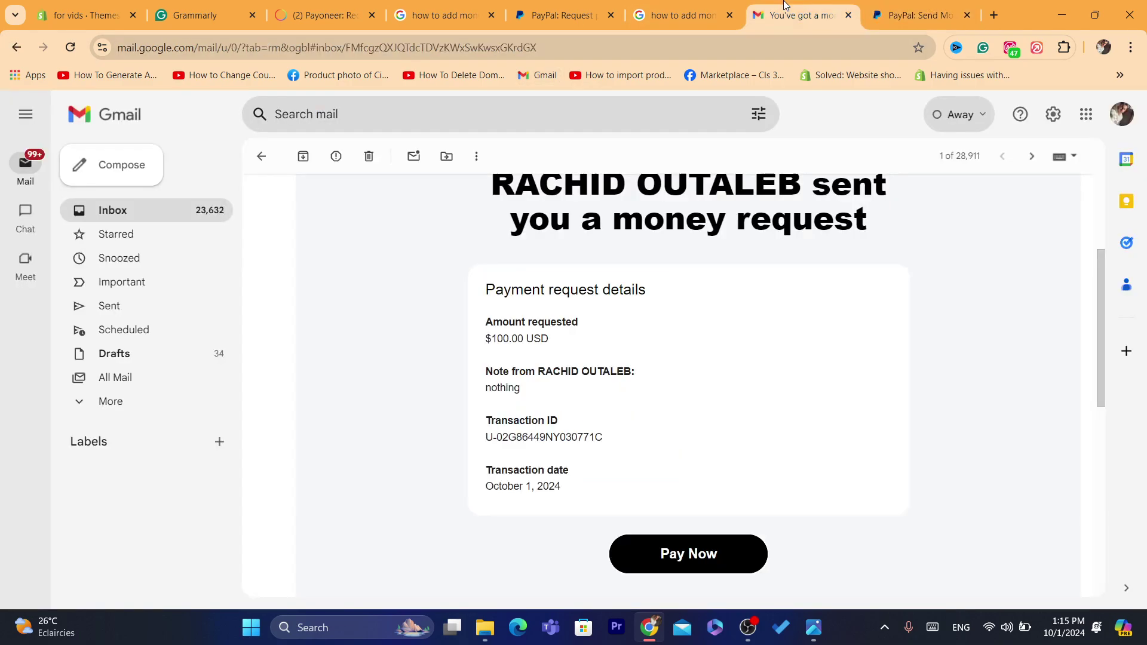
# Load the copied Pay Now link in a new incognito window.
pyautogui.rightClick(685, 550)
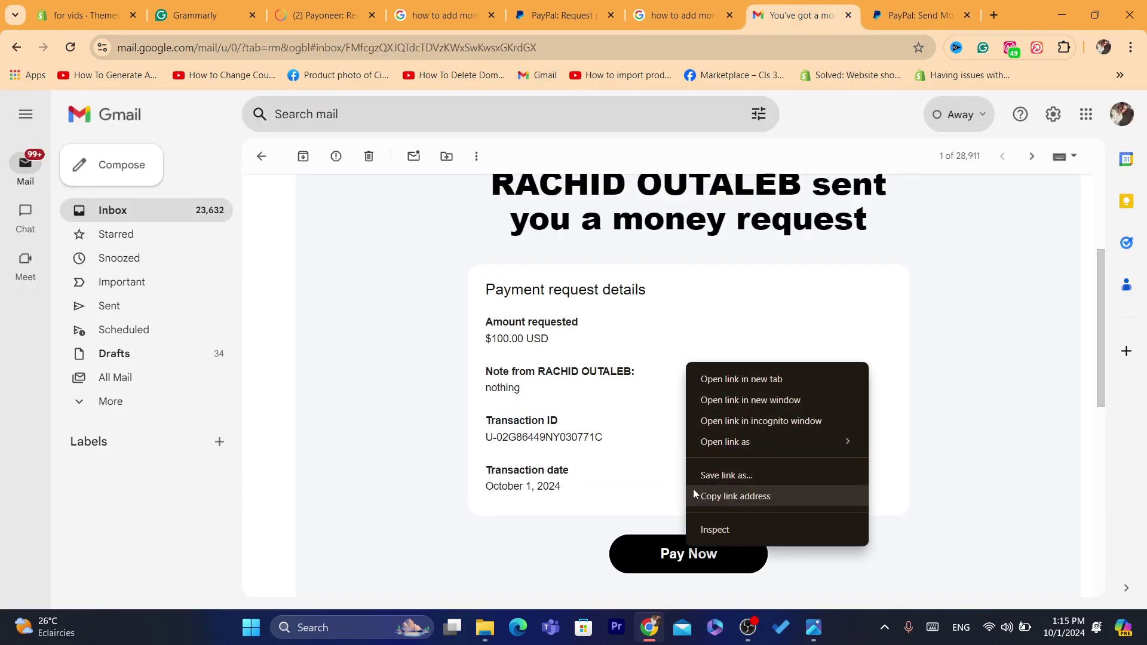
pyautogui.click(711, 495)
pyautogui.click(1130, 48)
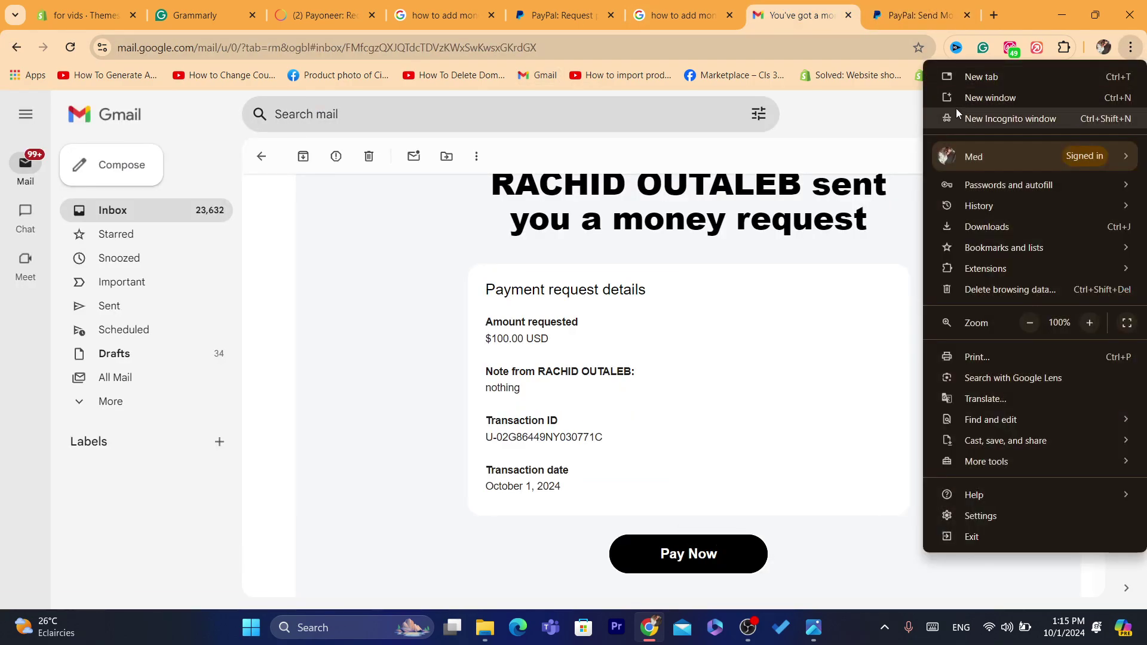
pyautogui.click(1010, 118)
pyautogui.hotkey('ctrl', 'v')
pyautogui.press('Return')
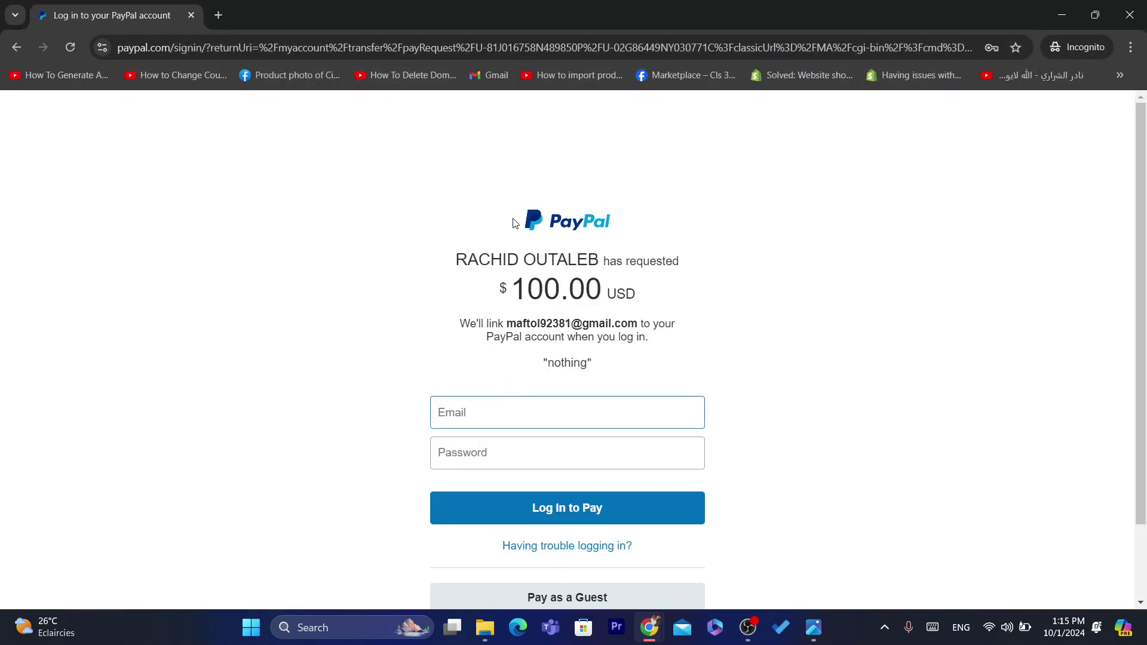
# Highlight the requester heading, the $100.00 USD amount and the account-linking notice on the PayPal page.
pyautogui.moveTo(456, 336); pyautogui.dragTo(627, 356)
pyautogui.click(628, 358)
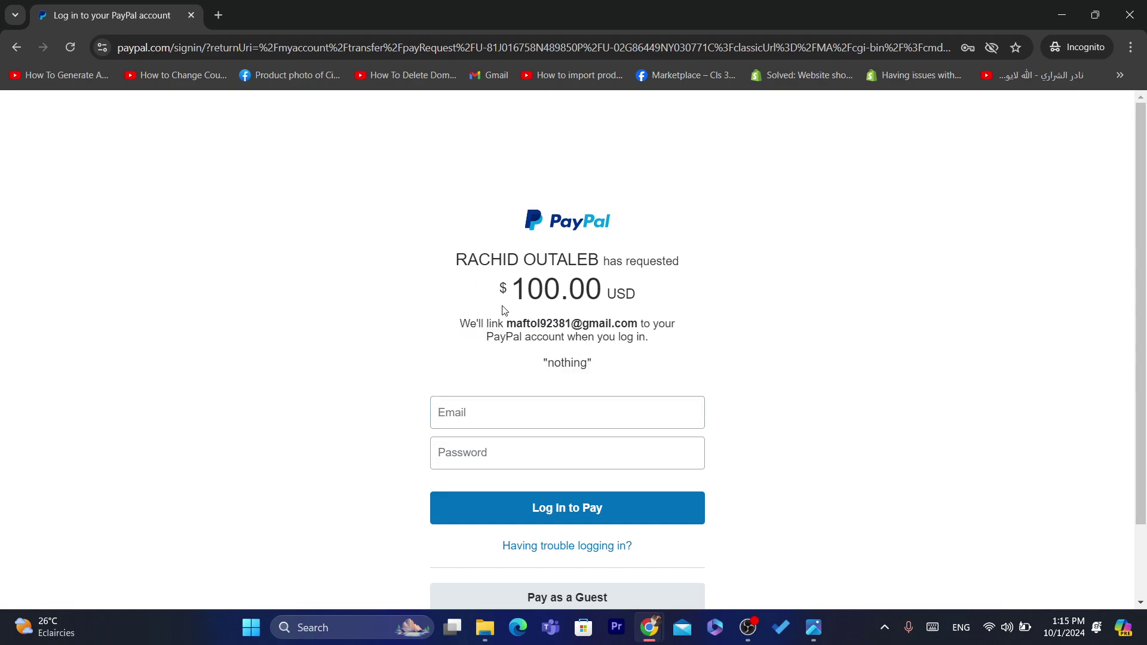
pyautogui.moveTo(459, 333); pyautogui.dragTo(648, 369)
pyautogui.click(647, 371)
pyautogui.scroll(-1, 1144, 272)
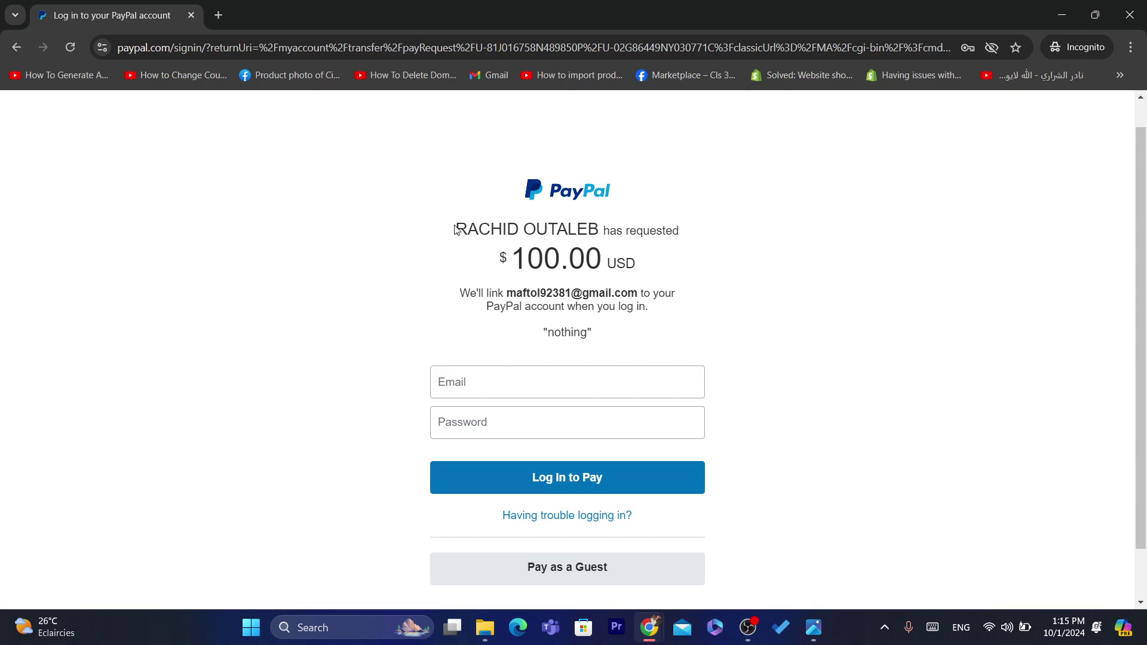
pyautogui.moveTo(456, 226); pyautogui.dragTo(682, 315)
pyautogui.click(686, 317)
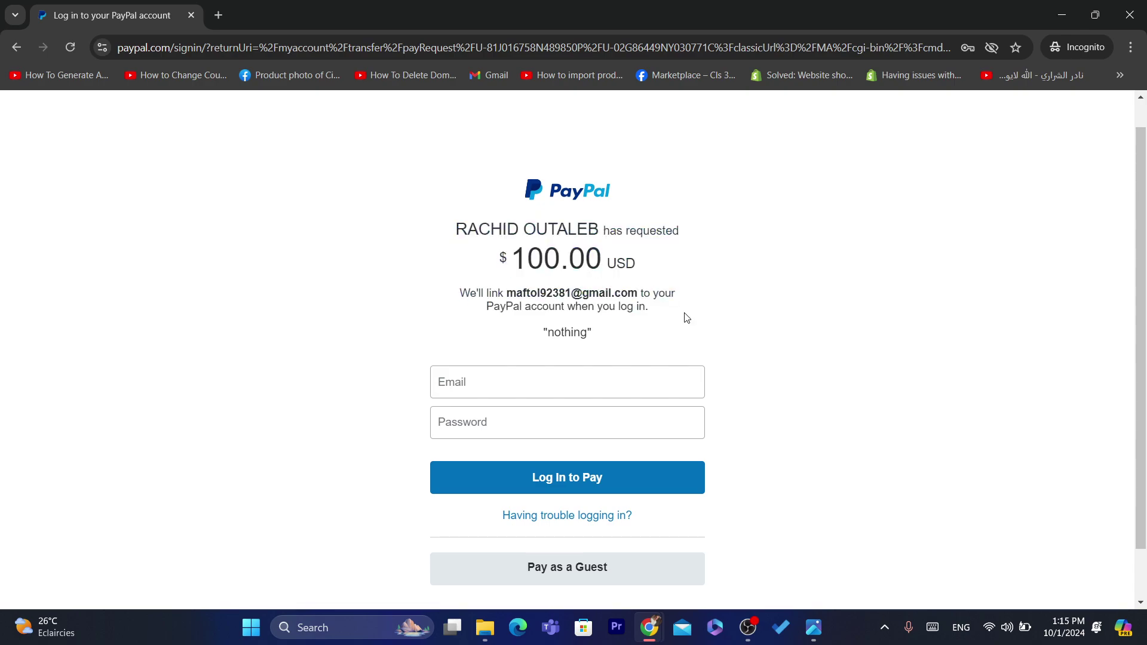
pyautogui.tripleClick(536, 245)
pyautogui.tripleClick(491, 236)
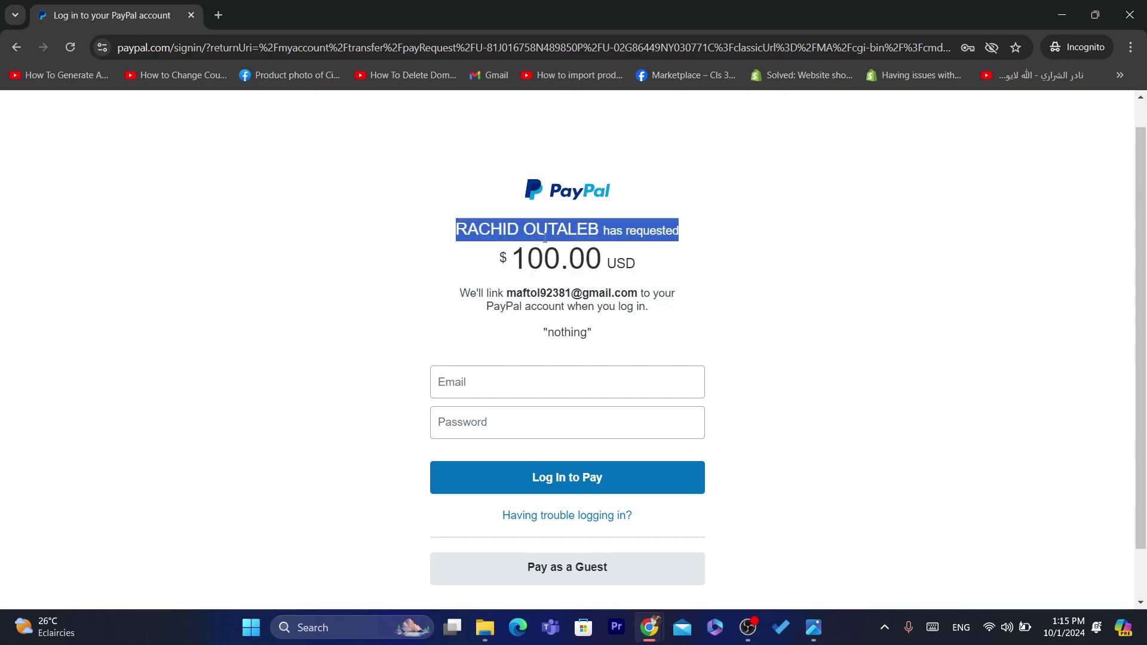
pyautogui.tripleClick(655, 308)
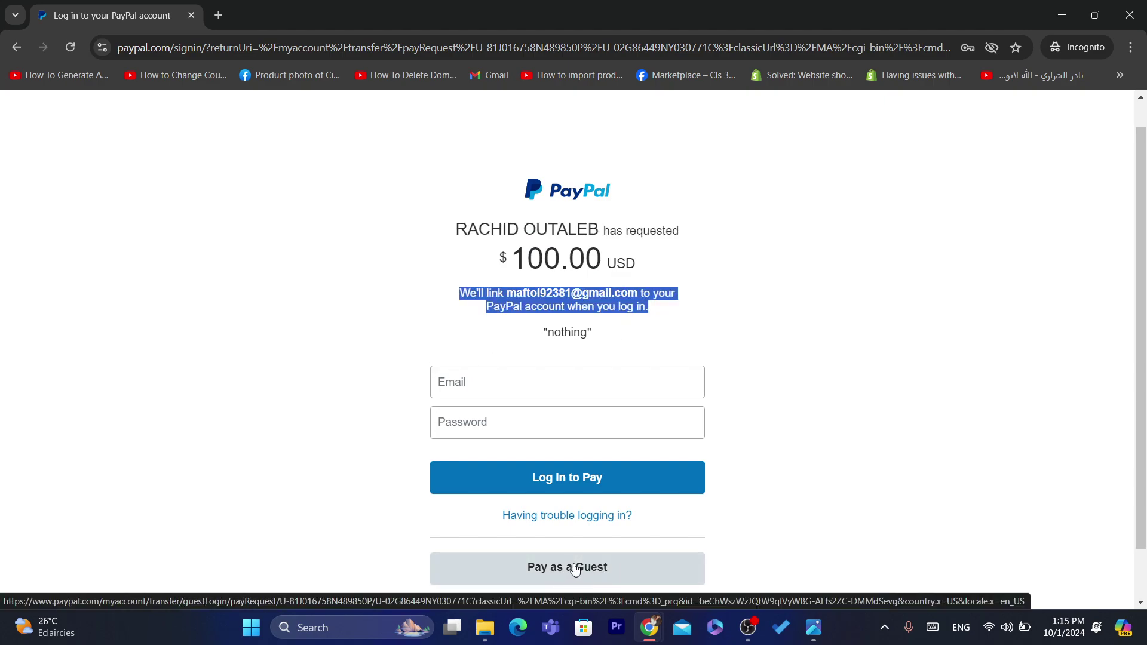
# Skip the login email field and choose Pay as a Guest instead of logging in.
pyautogui.click(480, 375)
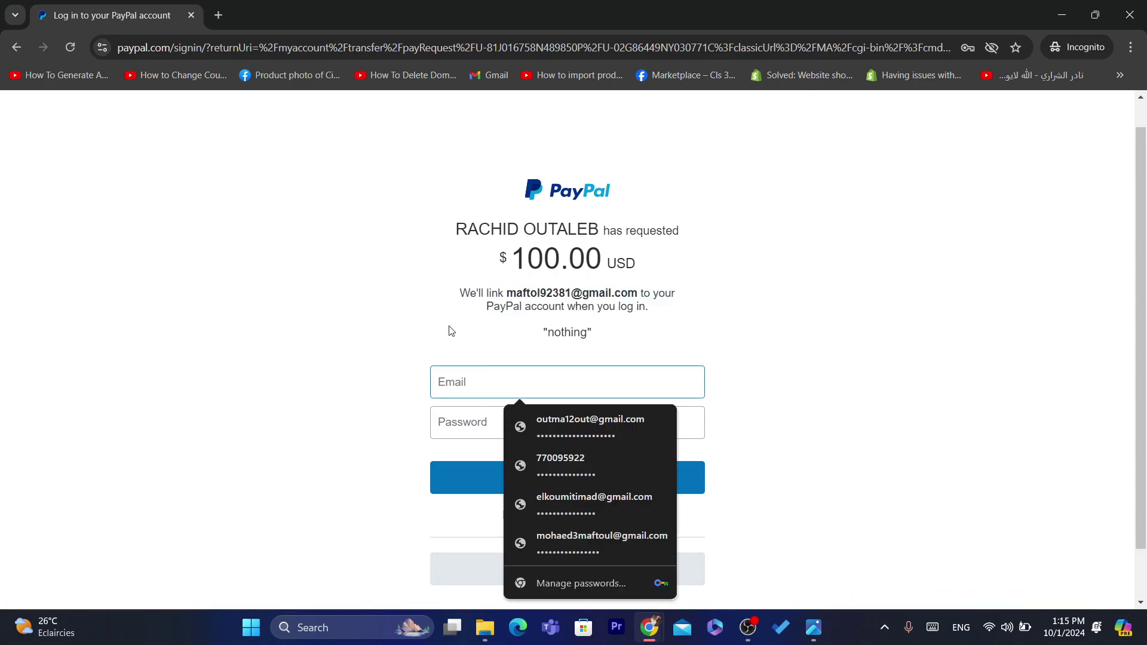
pyautogui.click(434, 302)
pyautogui.tripleClick(596, 305)
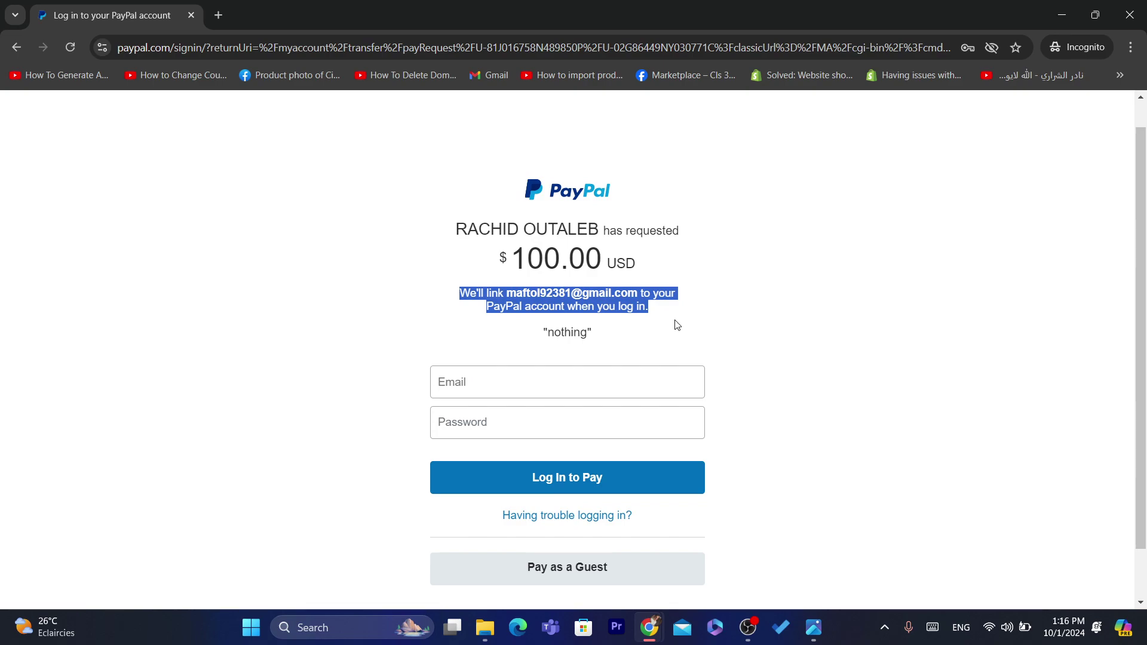
pyautogui.click(549, 573)
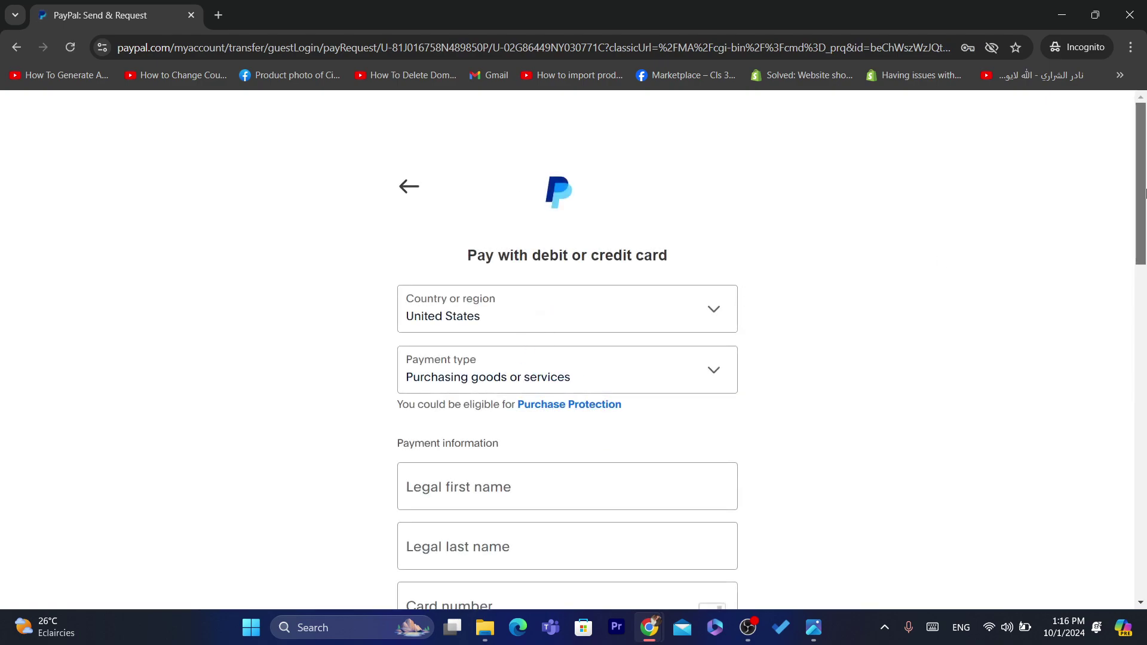
# Keep United States as the country and move through the name and billing address fields.
pyautogui.moveTo(1145, 191); pyautogui.dragTo(1121, 205)
pyautogui.click(602, 263)
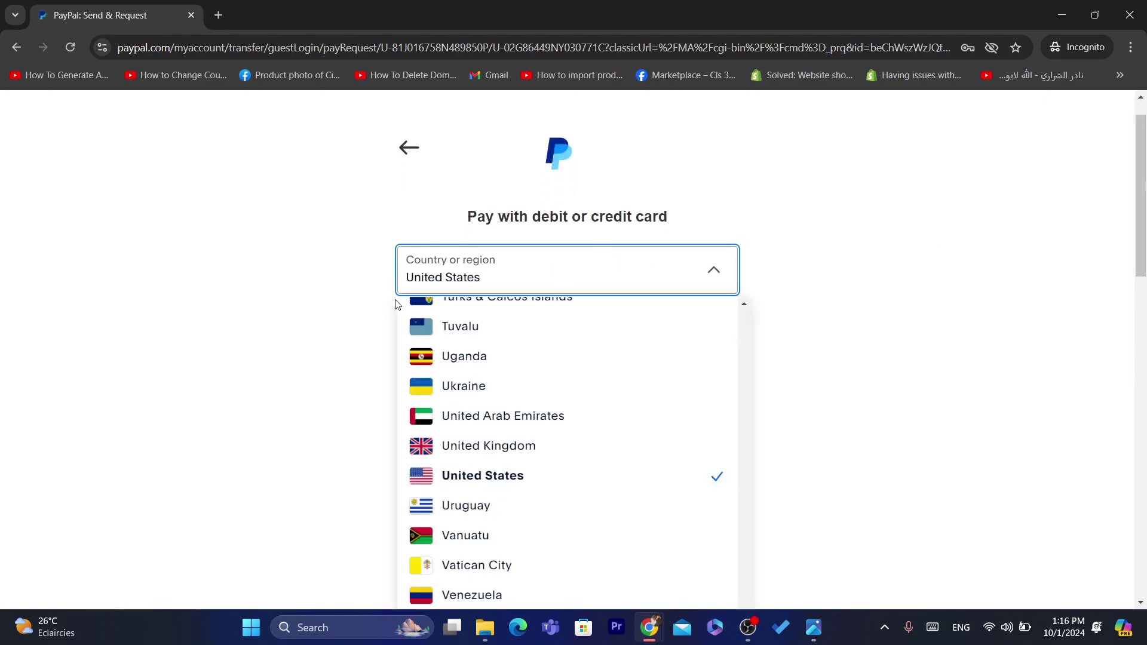
pyautogui.click(499, 286)
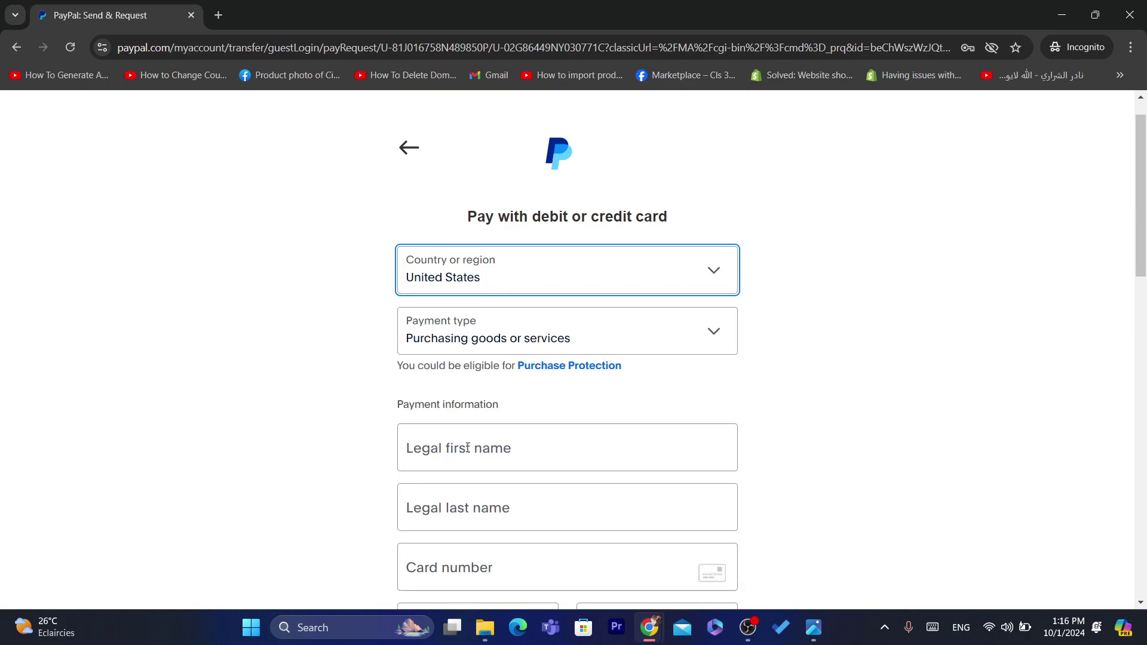
pyautogui.click(517, 444)
pyautogui.scroll(-4, 1144, 258)
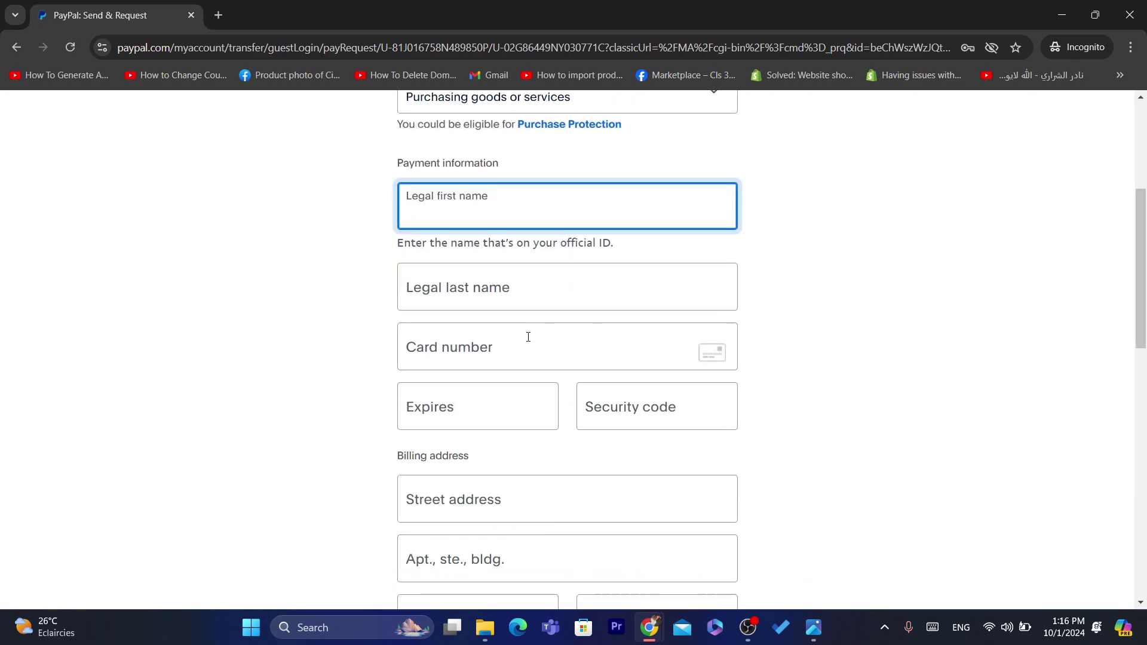
pyautogui.click(479, 516)
pyautogui.scroll(-1, 1141, 269)
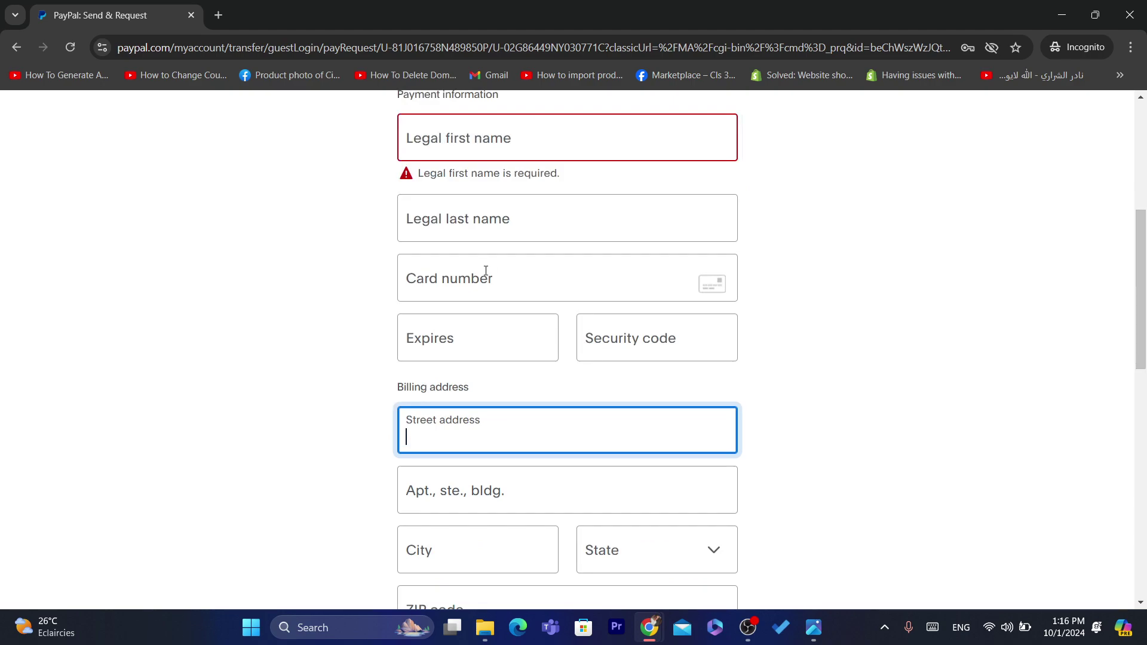
# Autofill the card number from the saved Mastercard and enter its security code.
pyautogui.click(484, 271)
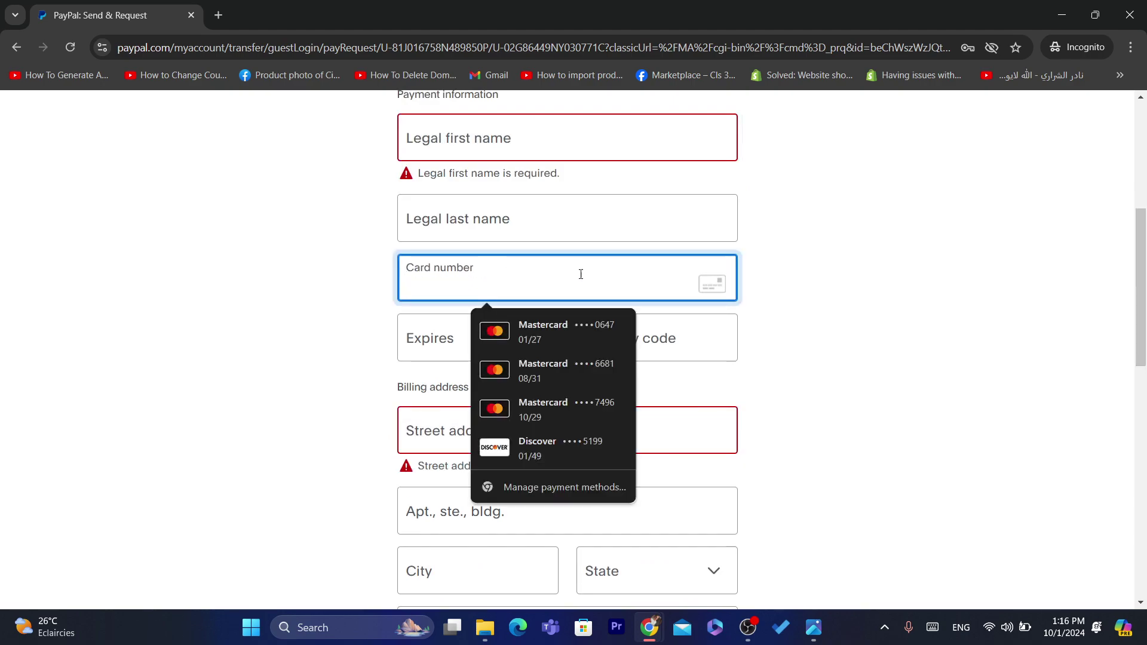
pyautogui.click(921, 293)
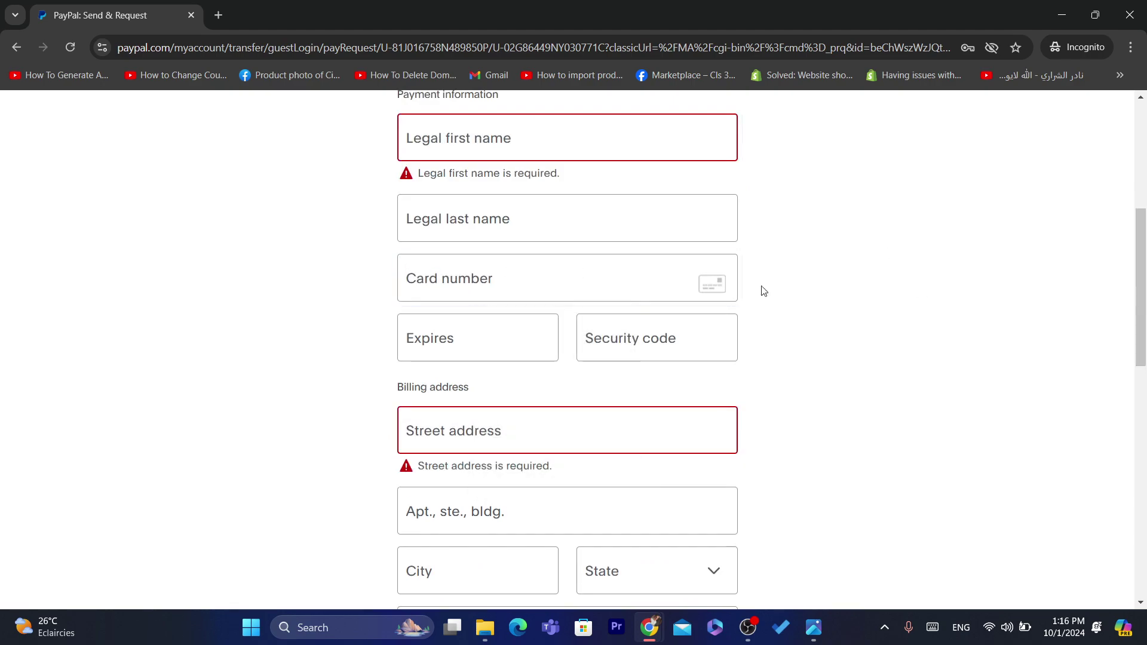
pyautogui.click(561, 289)
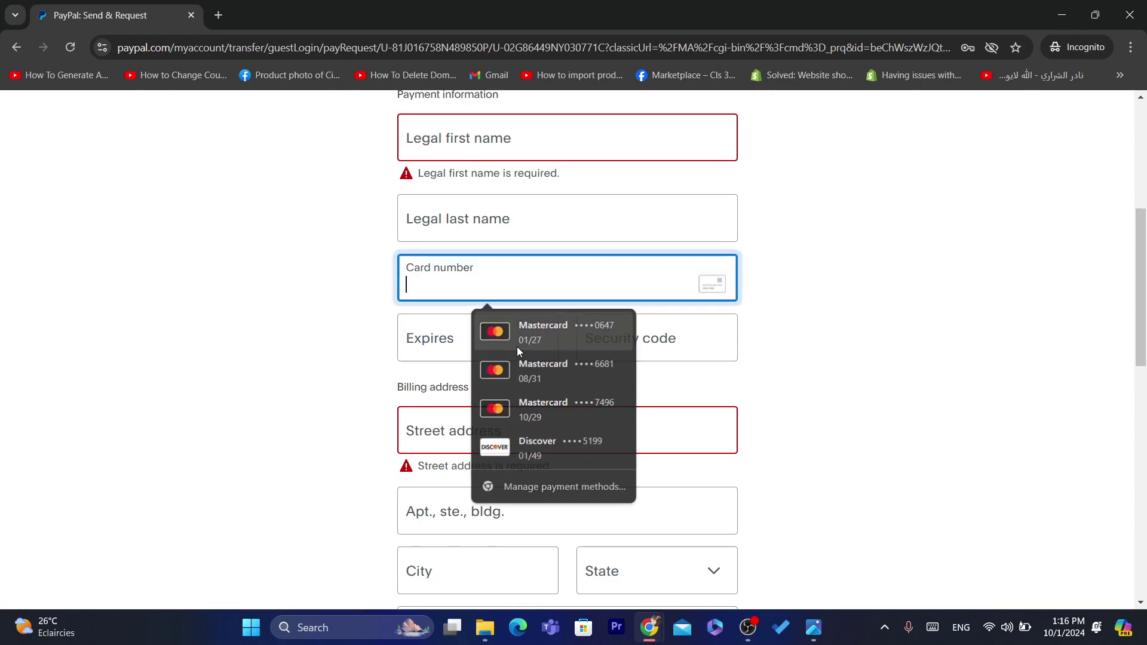
pyautogui.click(517, 346)
pyautogui.write('****')
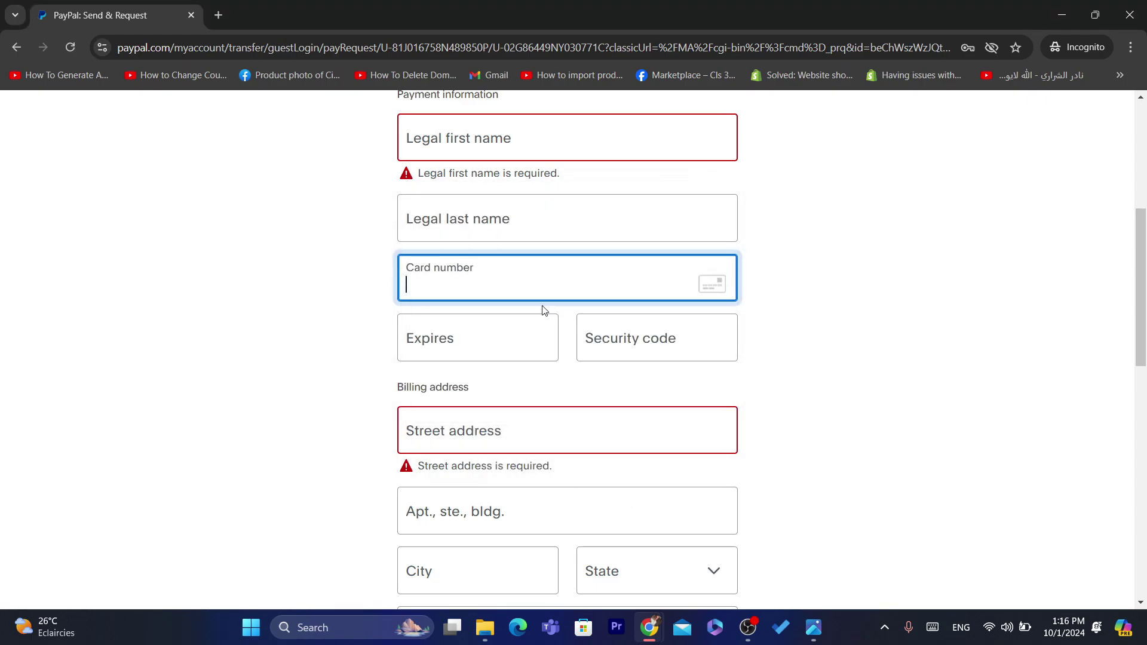
pyautogui.click(598, 334)
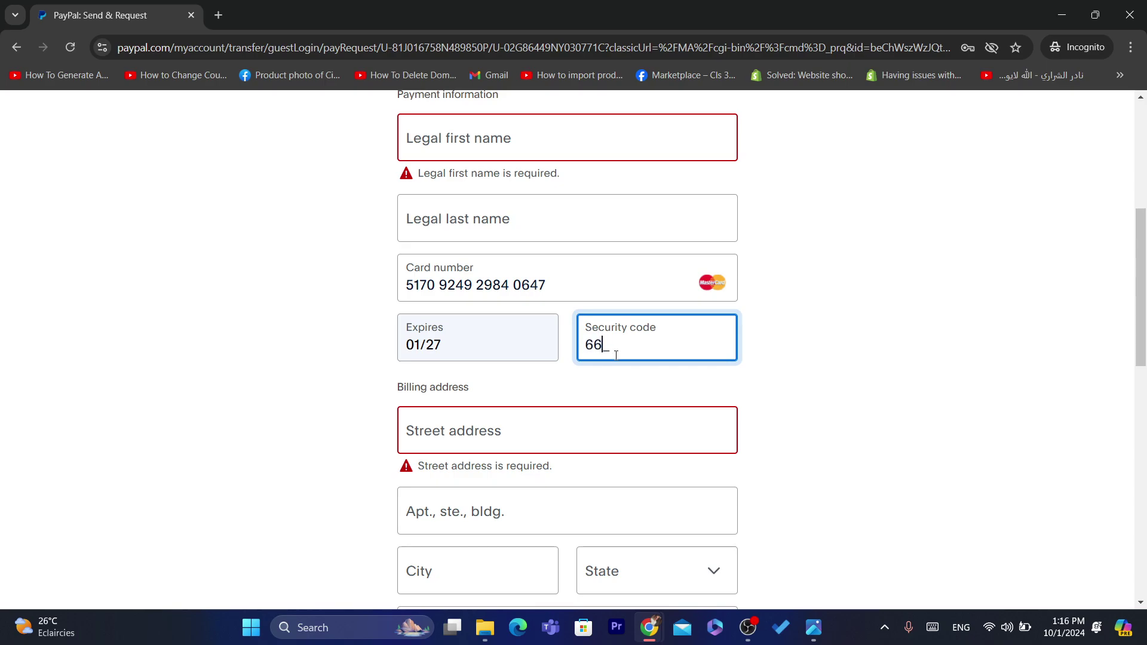
pyautogui.click(846, 353)
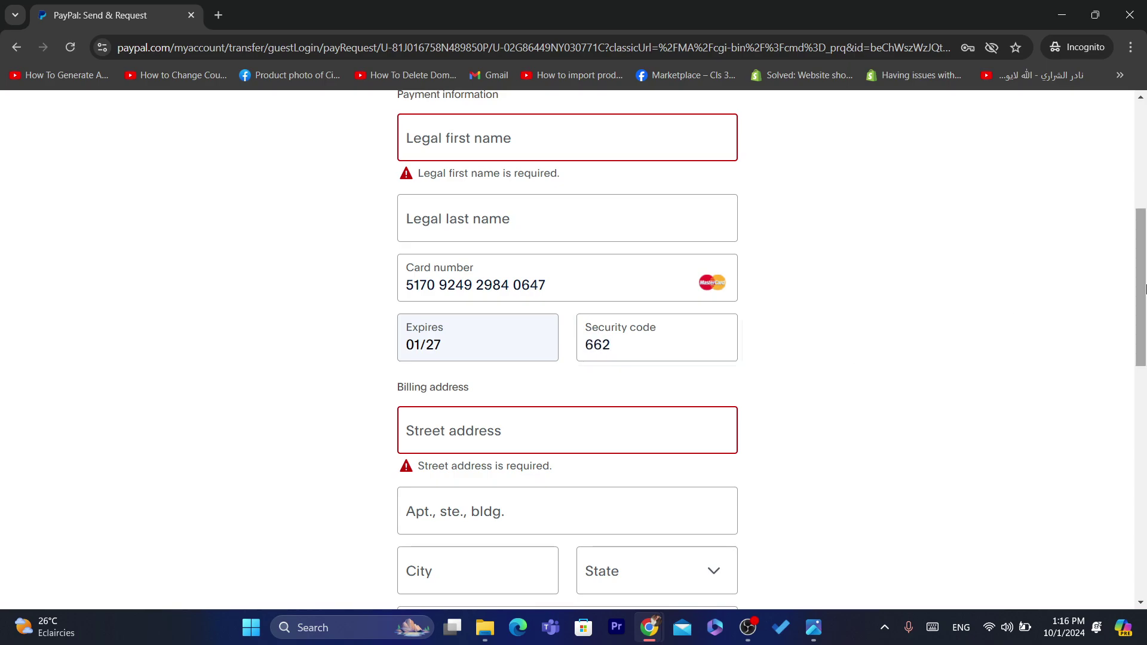
# Check the first-name autofill options, review the form, then close the Incognito PayPal window.
pyautogui.scroll(3, 639, 316)
pyautogui.click(479, 325)
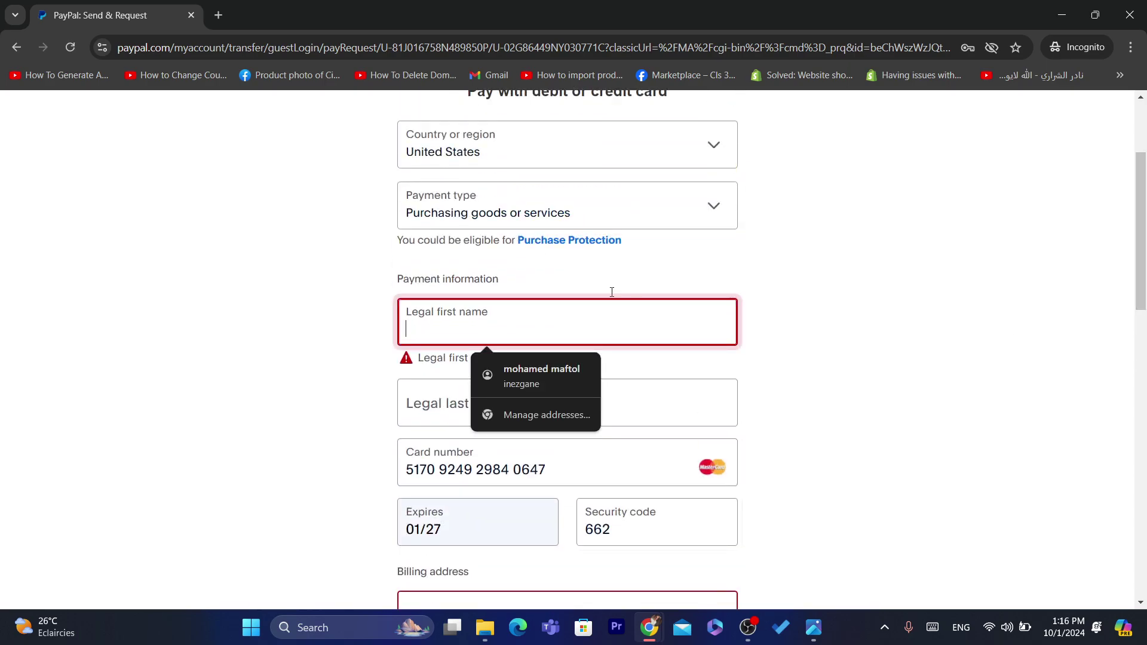
pyautogui.moveTo(1140, 211); pyautogui.dragTo(1143, 360)
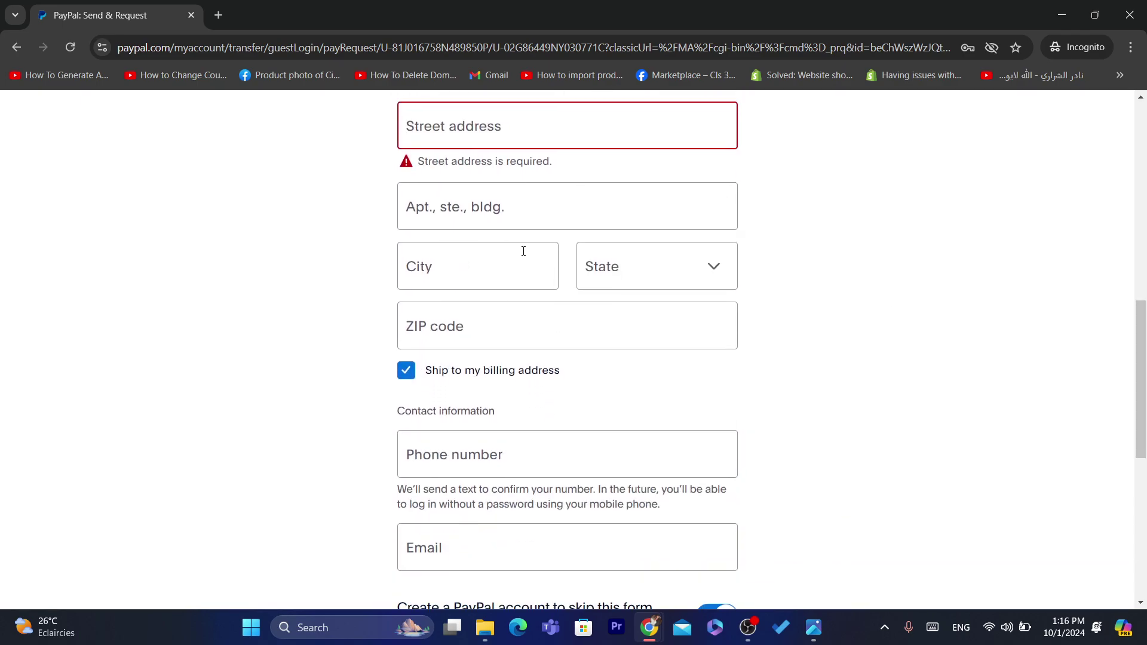
pyautogui.scroll(-7, 520, 388)
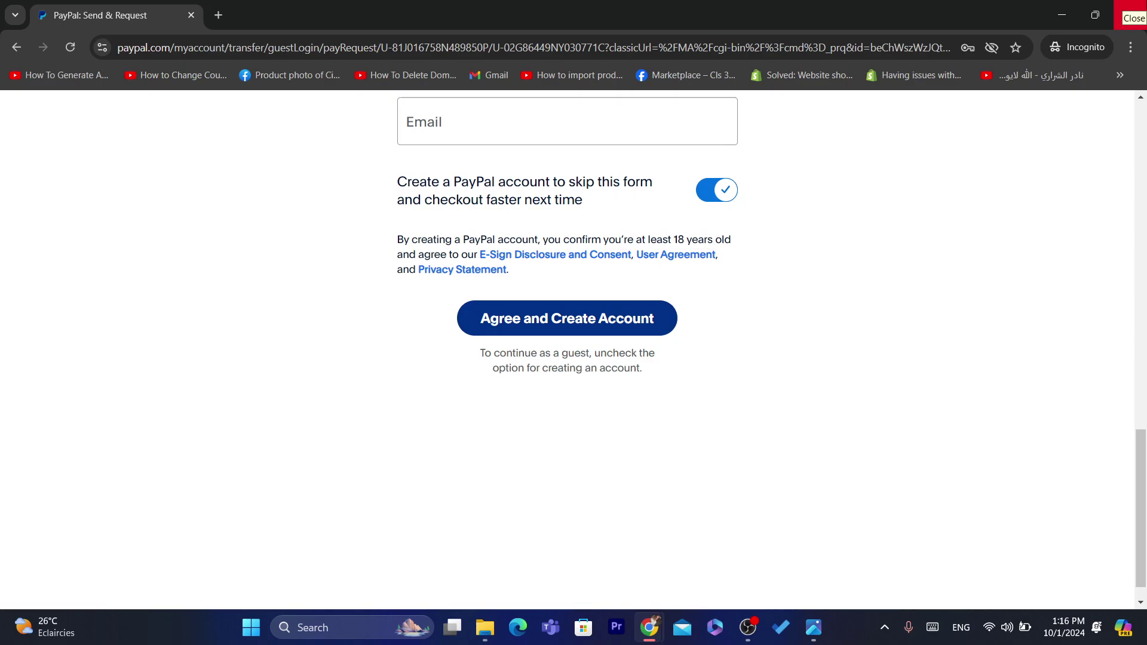
pyautogui.click(1129, 15)
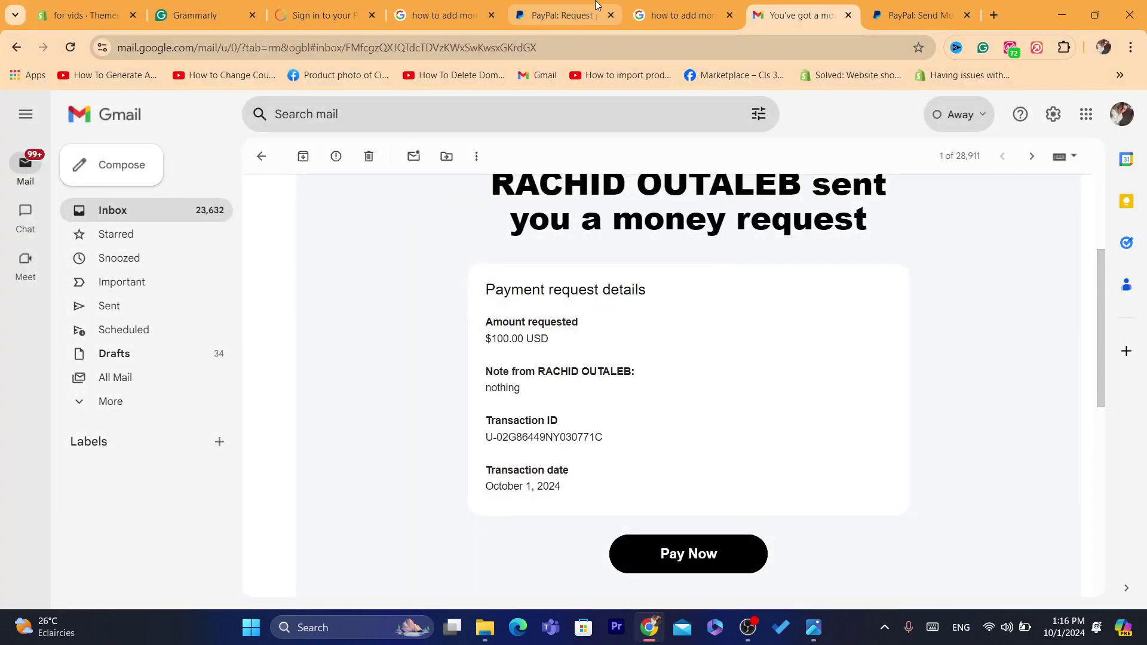